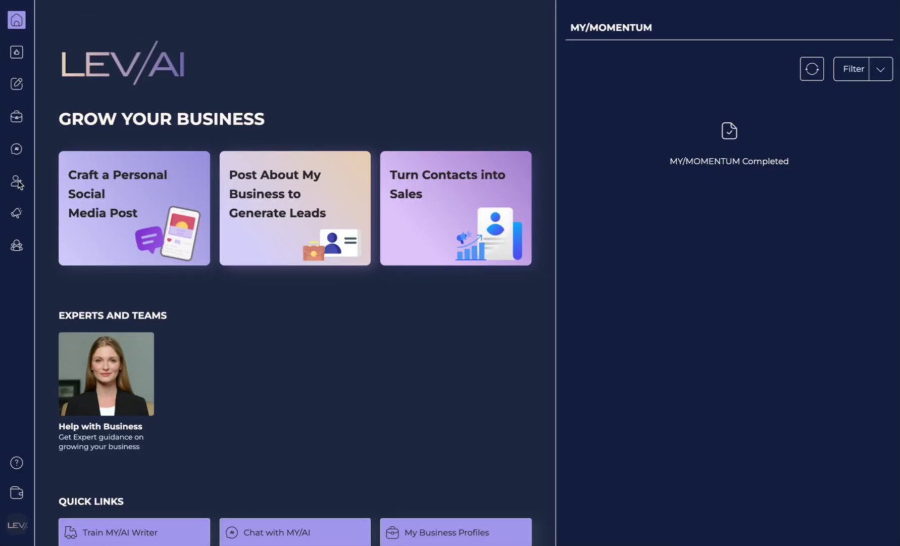
Open the empty My Contacts list, toggle the Filter panel off and on, and show the Add Contacts options.
mouse_move(20, 186)
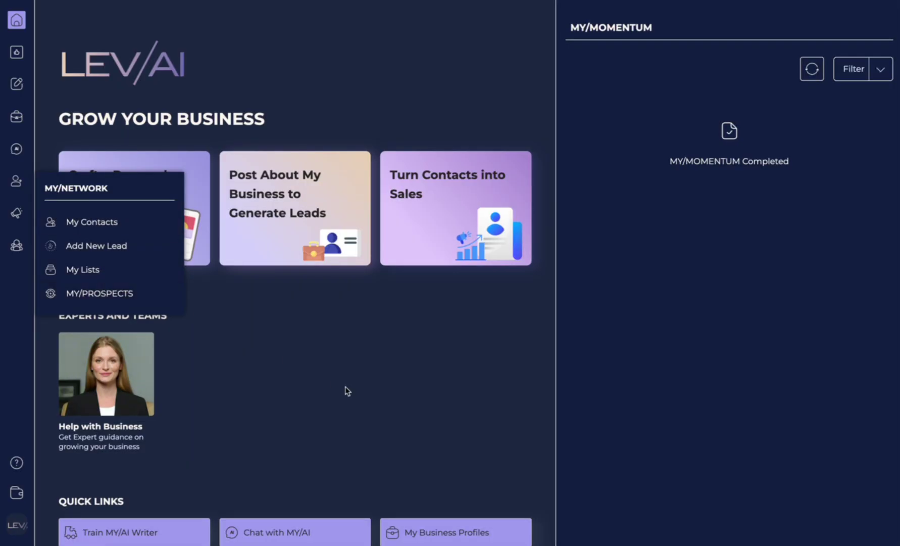
scroll(347, 390, down, 1)
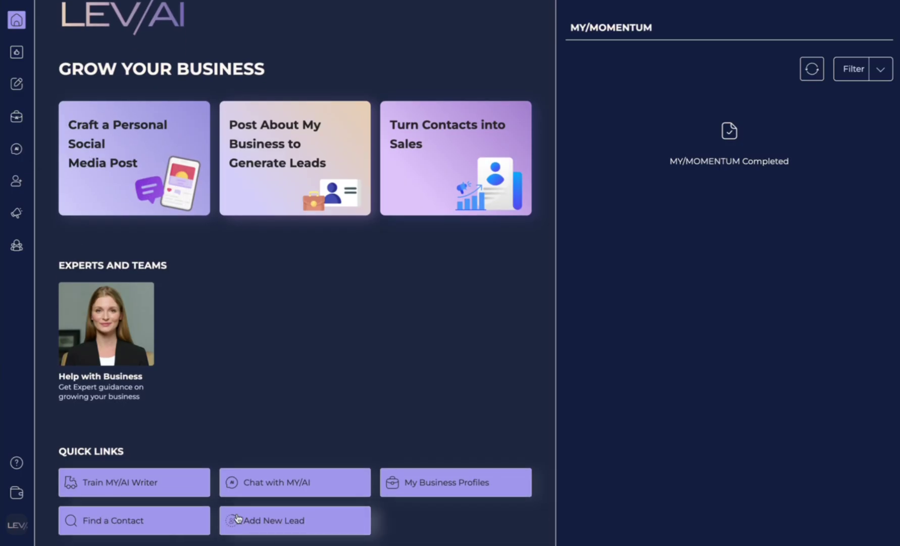
scroll(243, 361, up, 1)
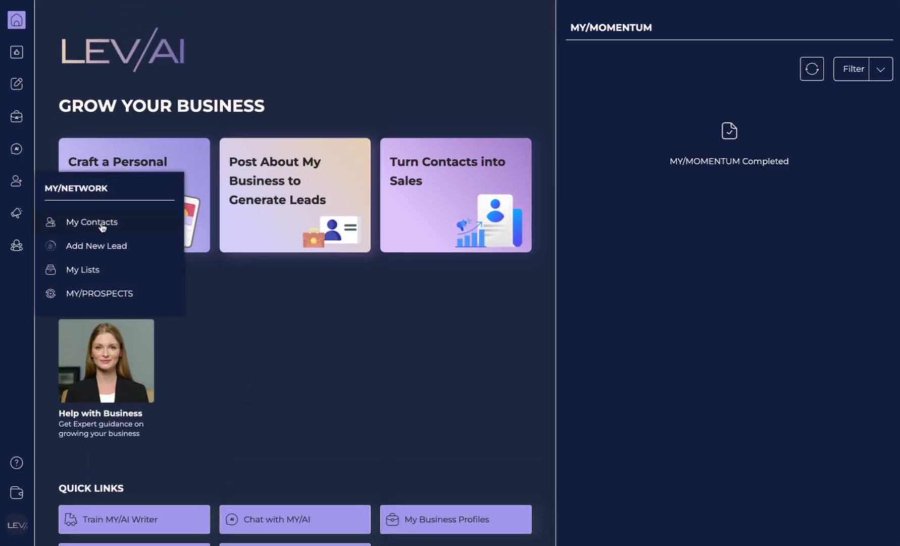
click(102, 225)
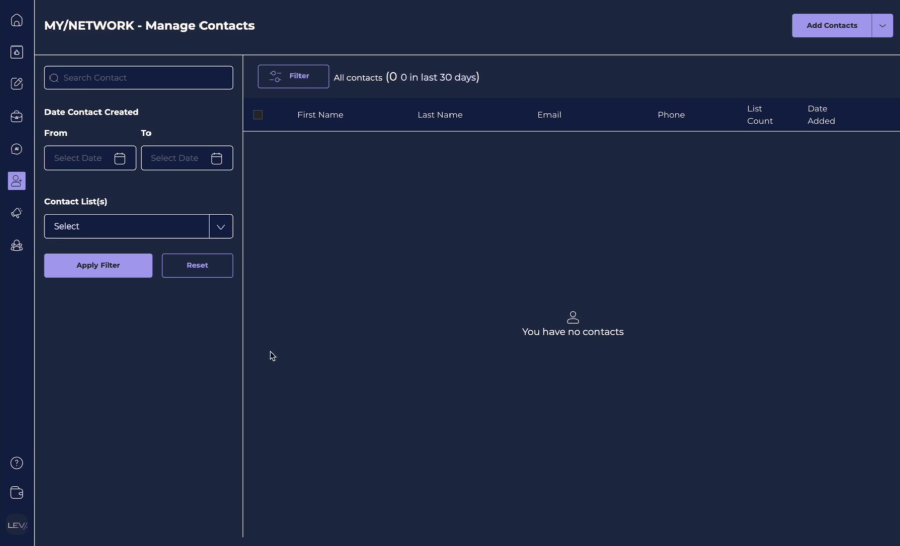
click(300, 77)
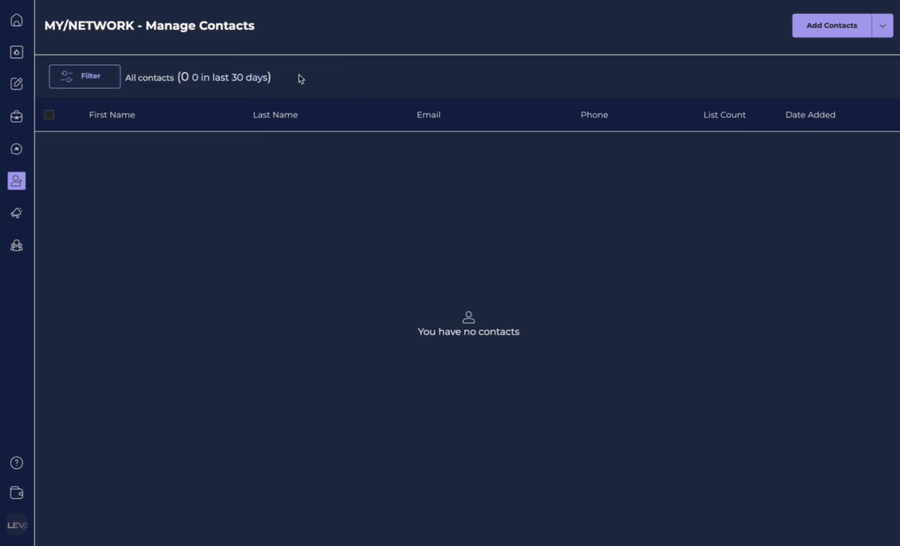
click(98, 81)
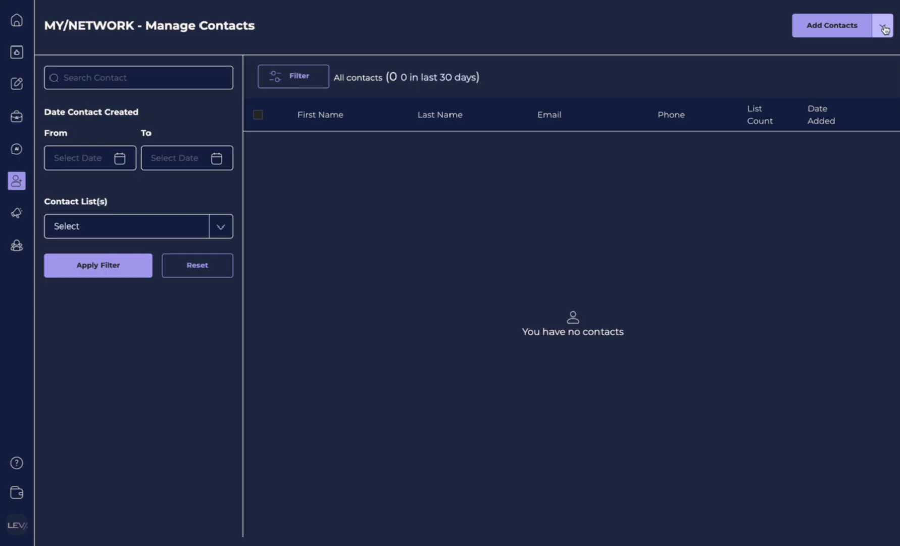
click(883, 28)
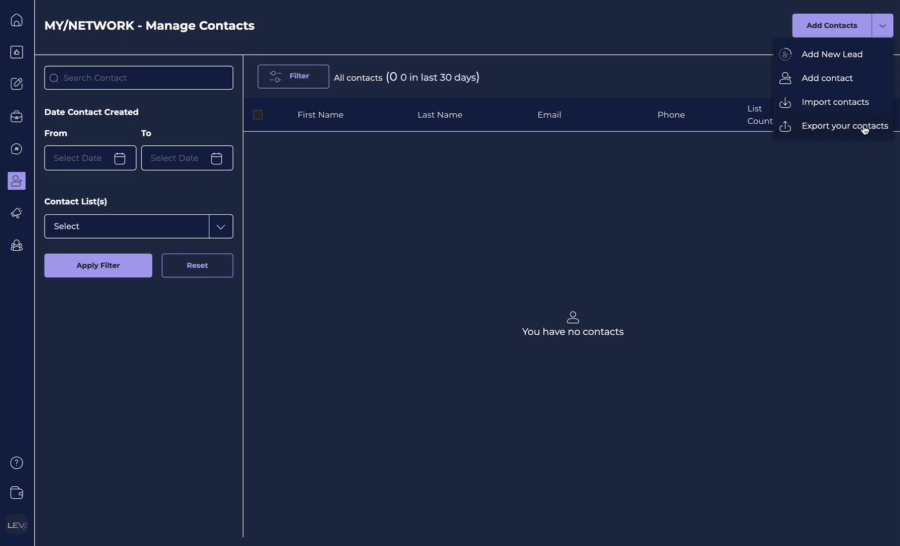
Start a new lead and upload 'Screenshot 2025-09-29 at 2.59.28 PM.png' from the Desktop as its source.
click(849, 59)
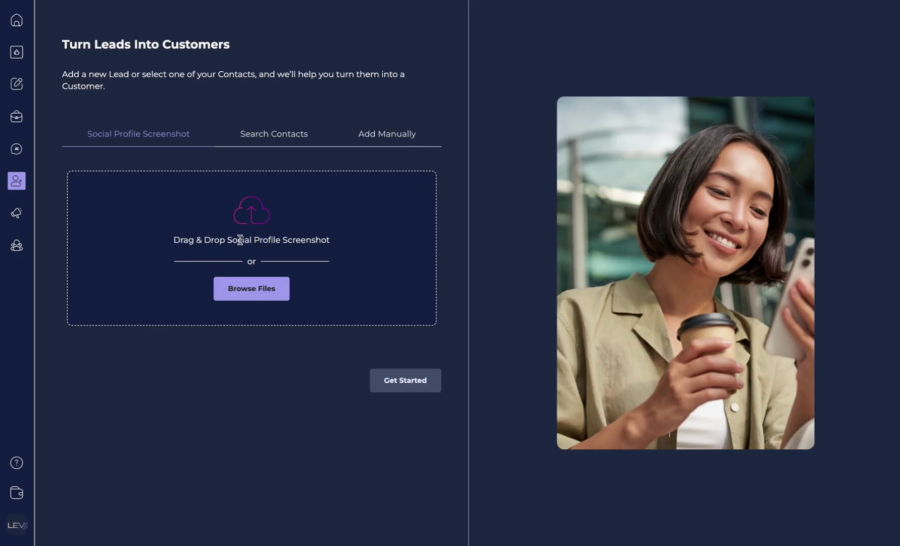
click(243, 297)
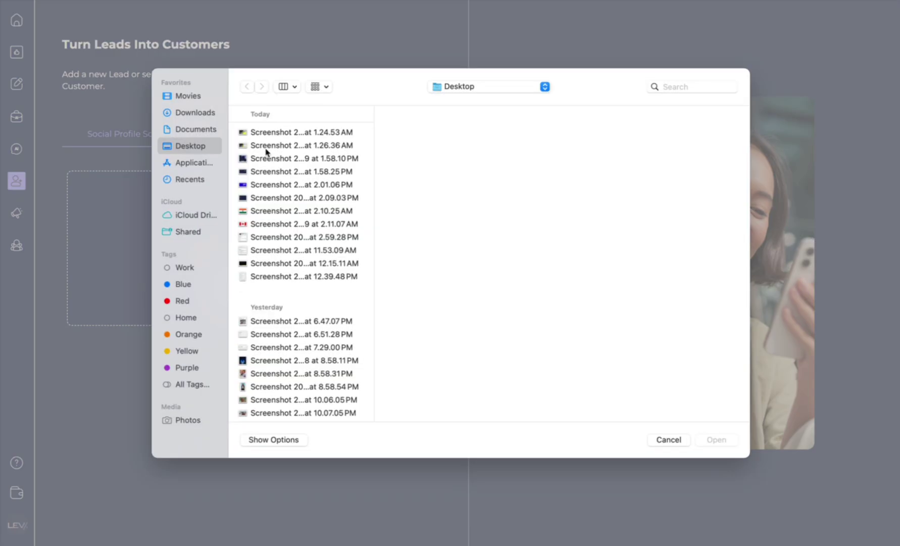
click(295, 151)
key(space)
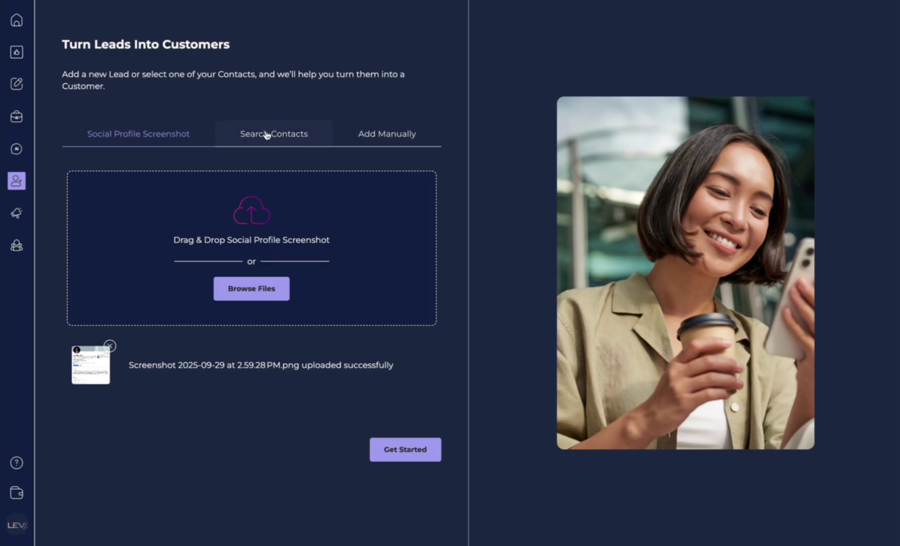
Analyze the uploaded screenshot to generate the contact's profile, highlights and personality sections.
click(398, 457)
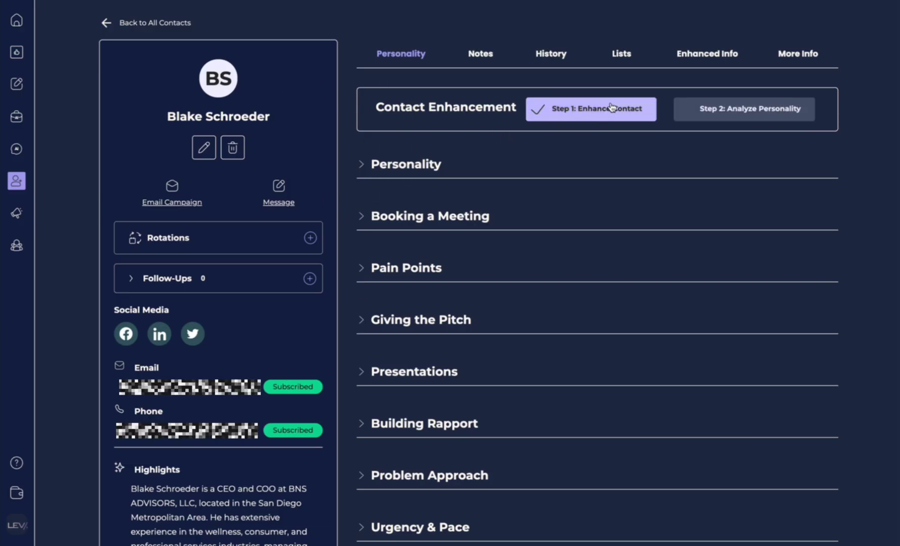
Peek at the contact's edit form, then open the message composer and check and close Contact Details.
click(203, 149)
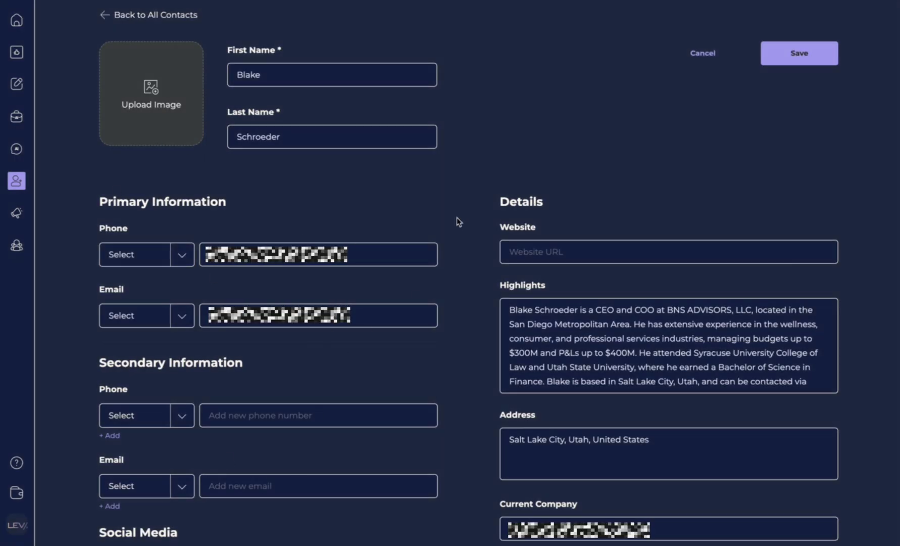
click(107, 17)
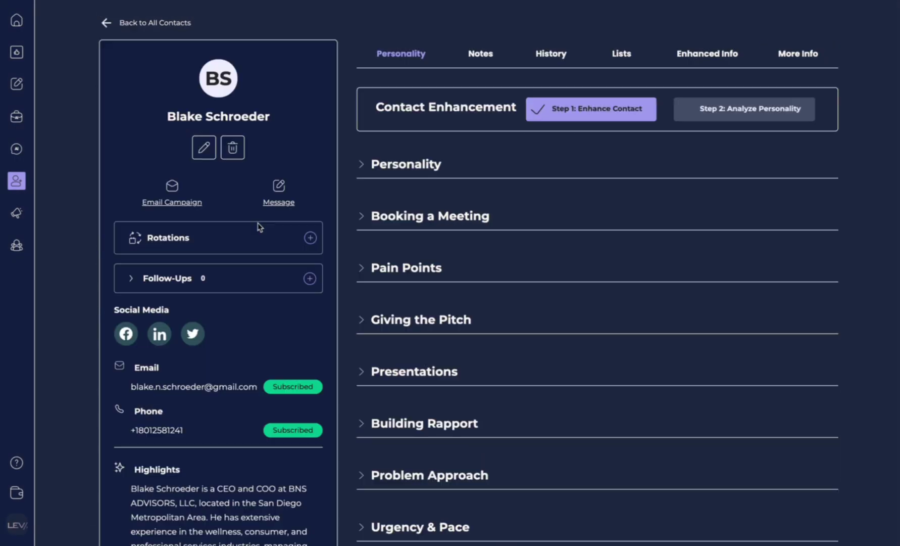
click(281, 187)
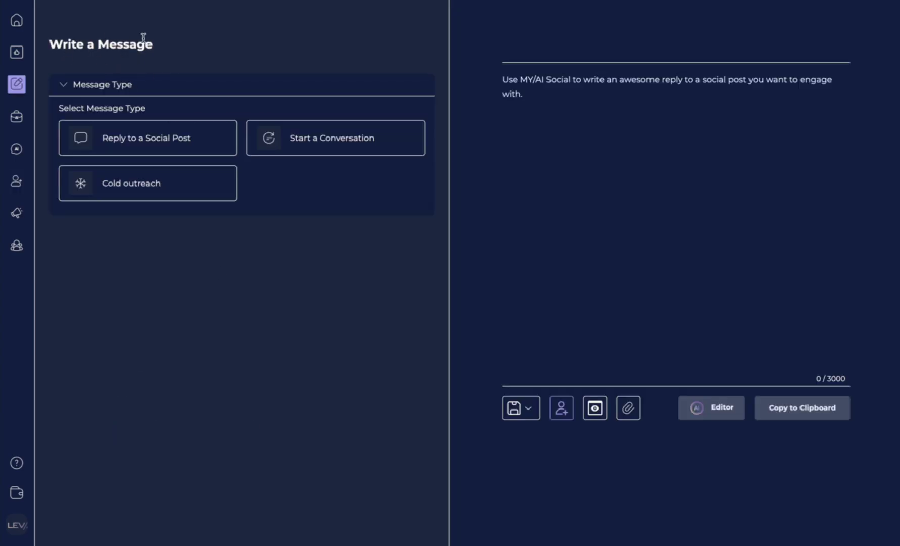
click(562, 409)
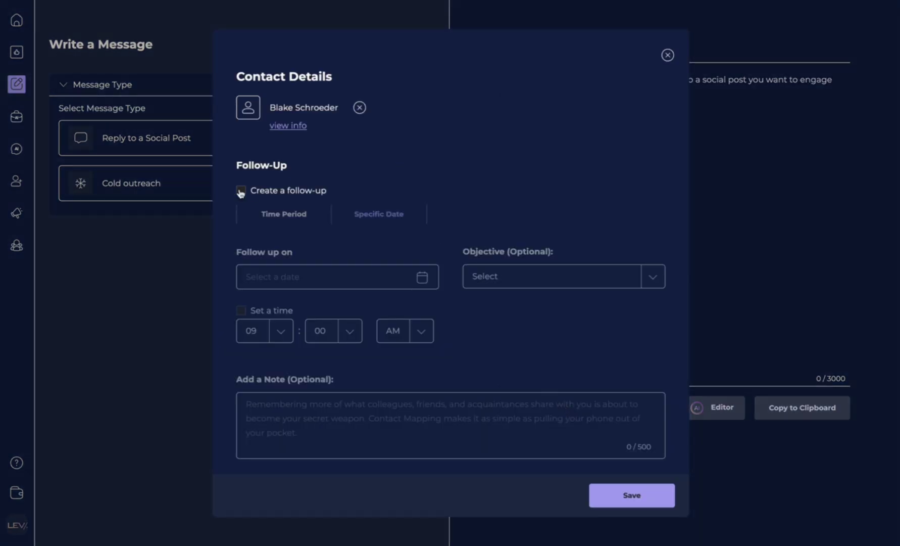
click(666, 54)
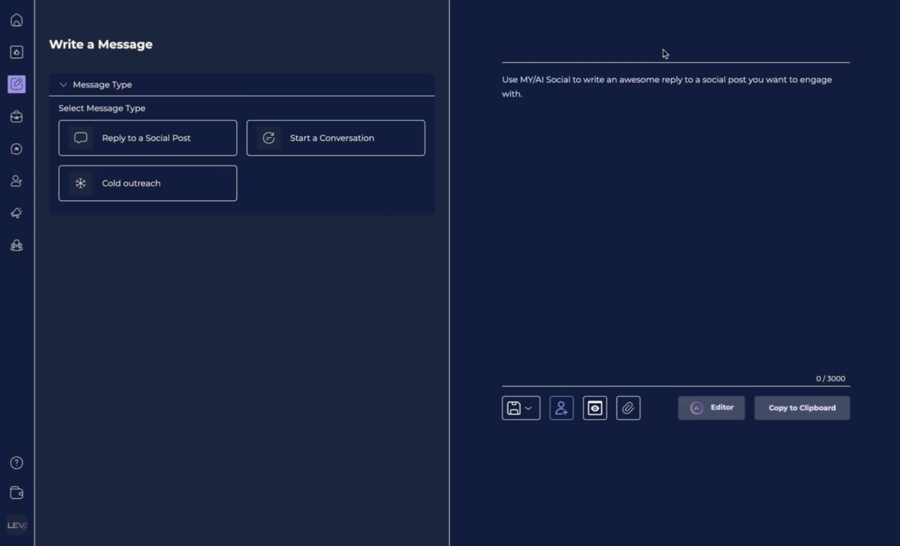
mouse_move(18, 185)
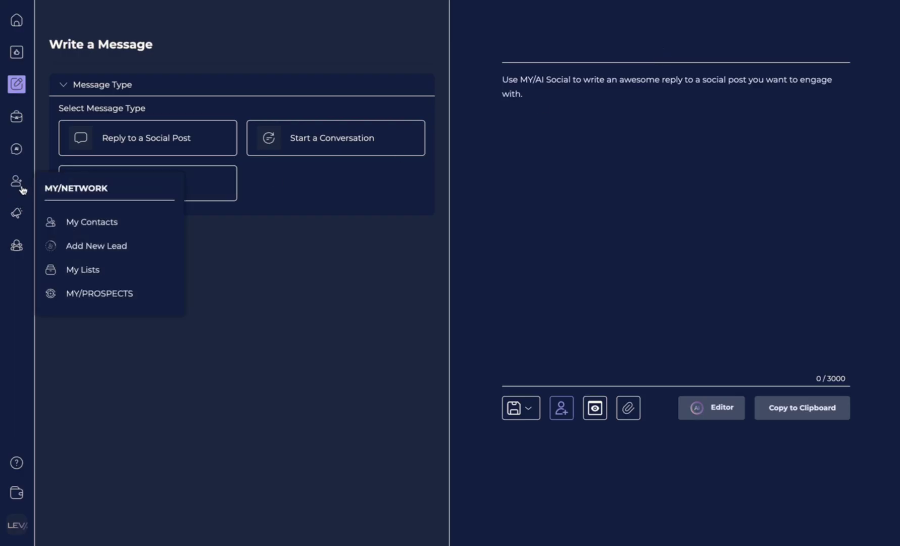
Open the new contact's full profile from its row menu in My Contacts.
click(96, 225)
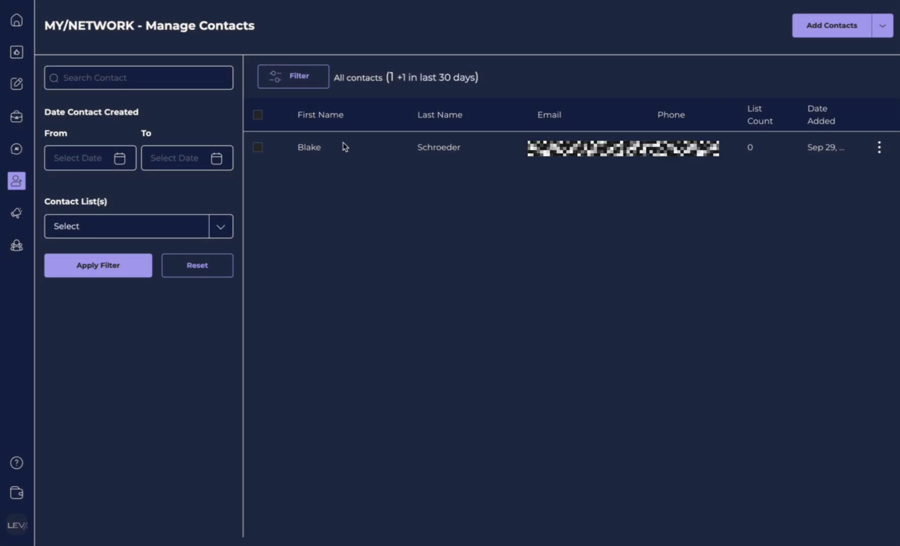
click(259, 148)
click(880, 147)
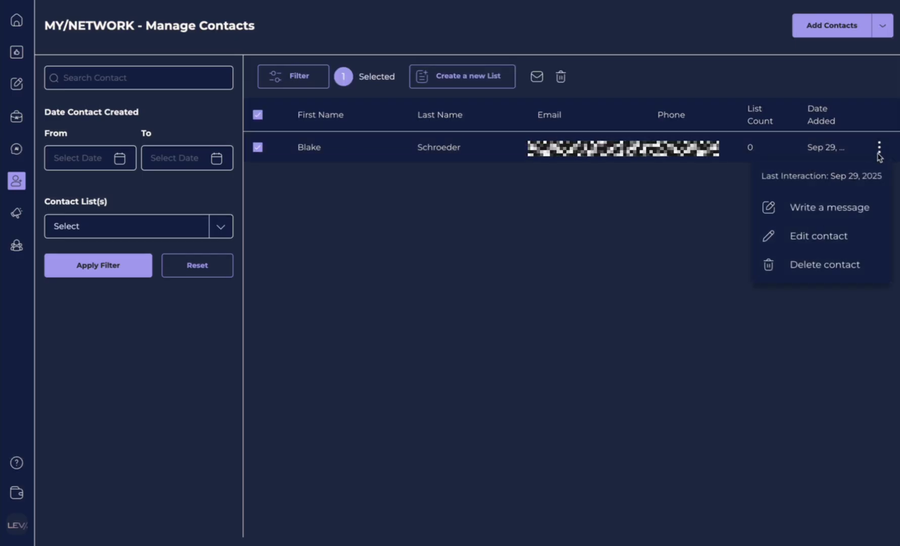
click(571, 149)
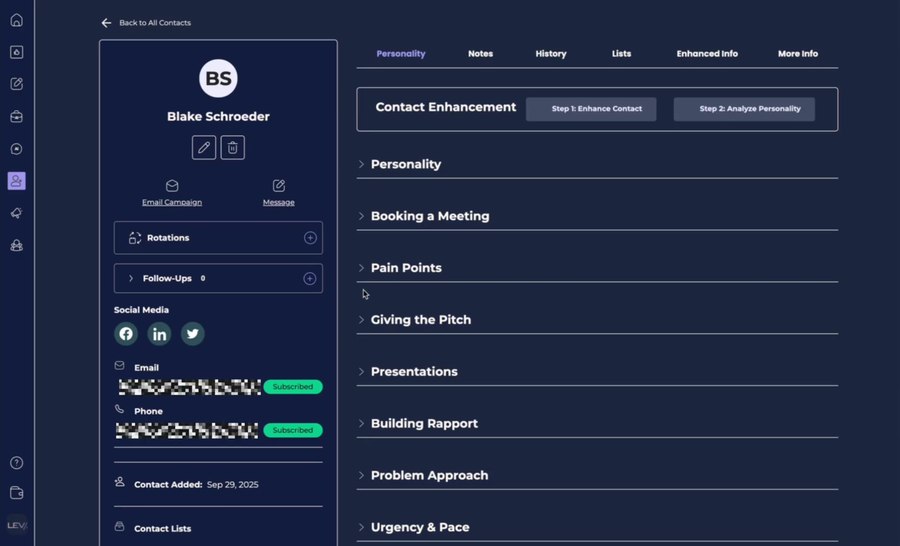
Open the Rotations and Follow-Ups dialogs and dismiss each without saving.
click(311, 238)
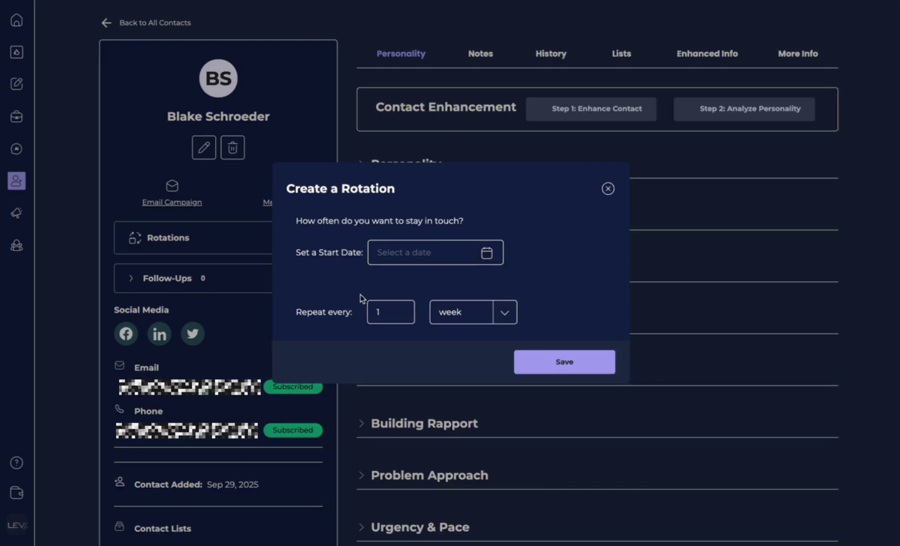
click(608, 189)
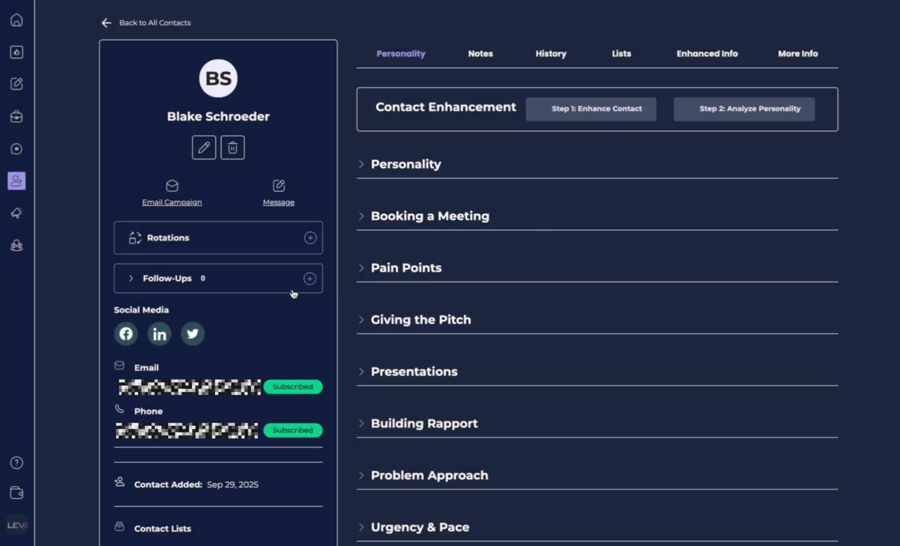
click(310, 278)
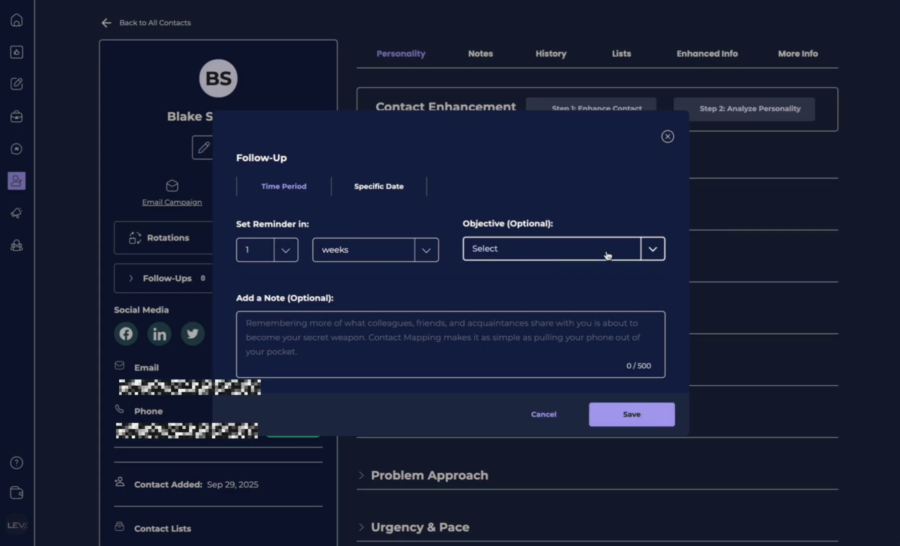
click(668, 137)
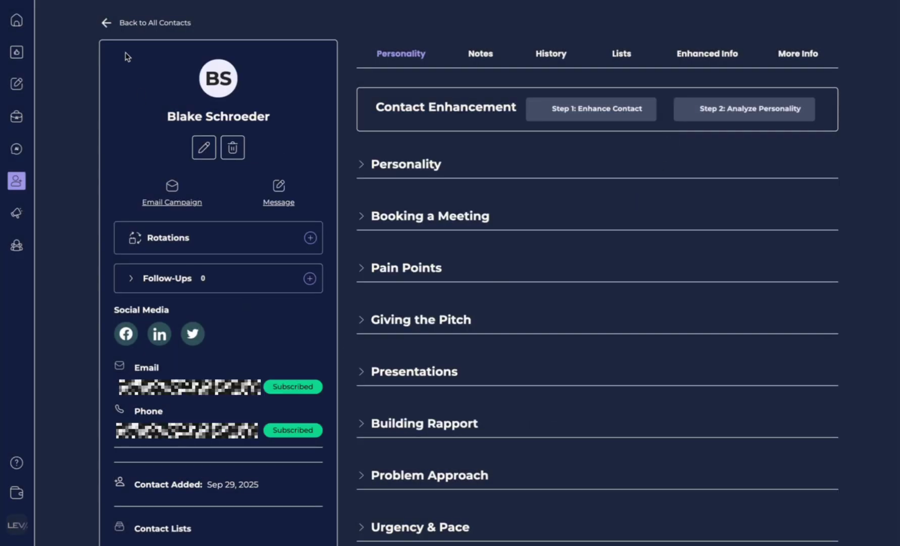
Return to the home dashboard and scroll through its content.
click(16, 21)
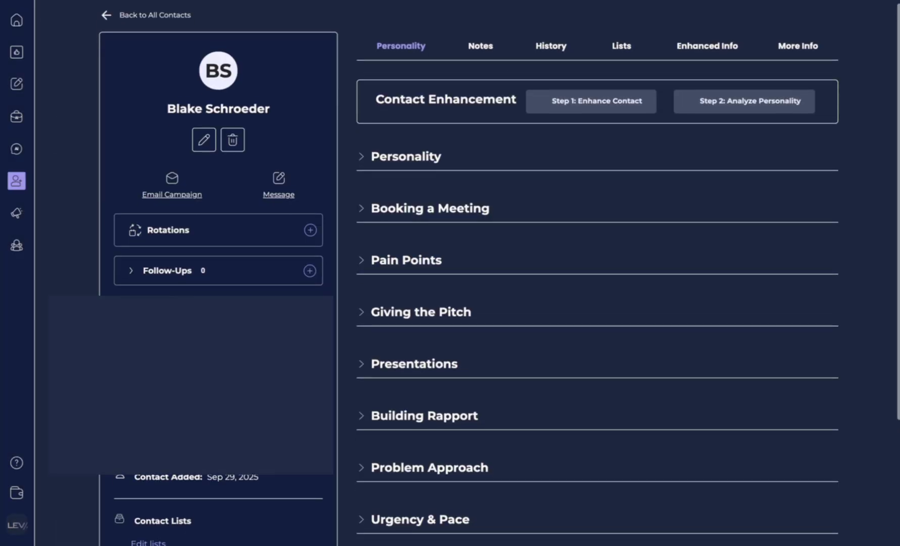
scroll(126, 273, down, 2)
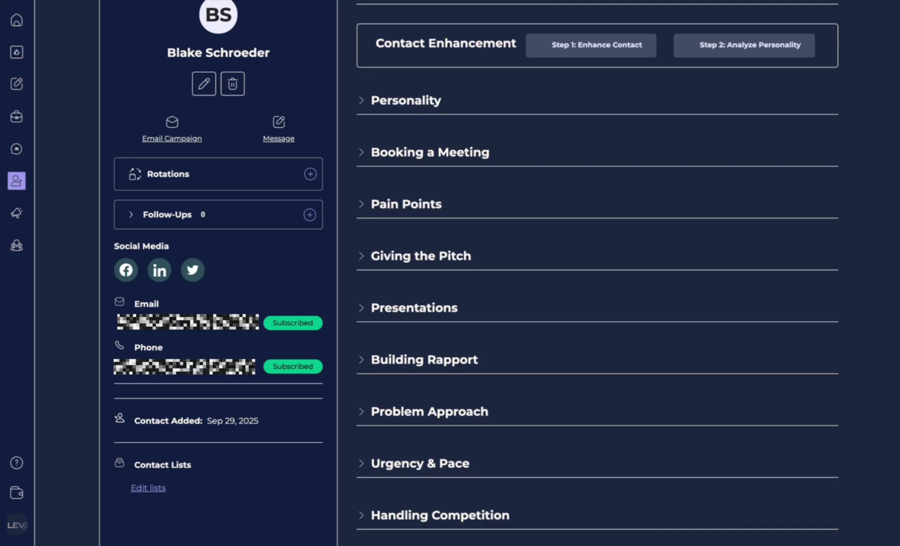
scroll(475, 273, up, 1)
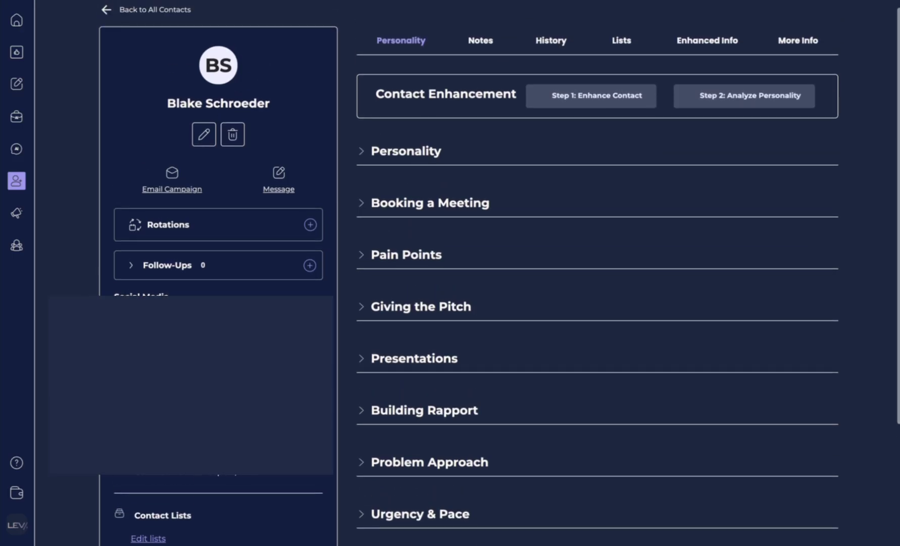
scroll(580, 110, up, 1)
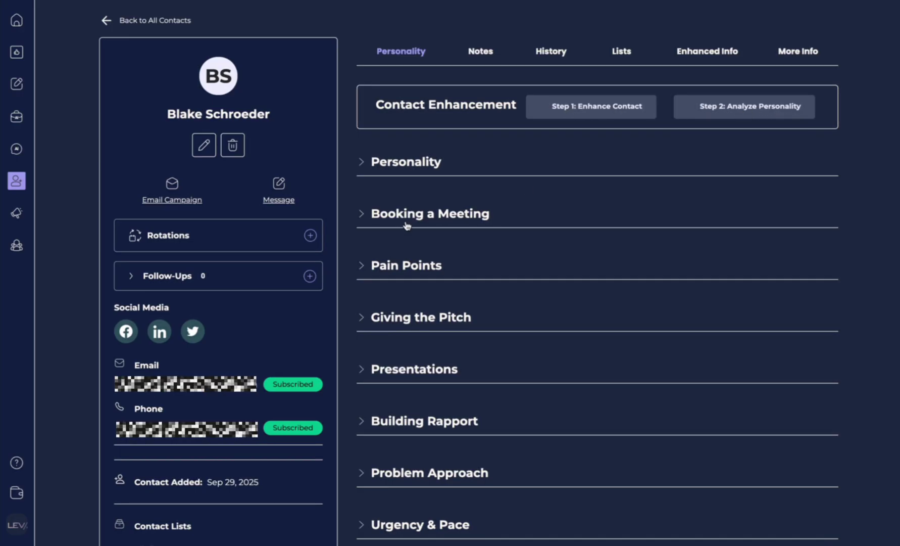
scroll(364, 173, up, 1)
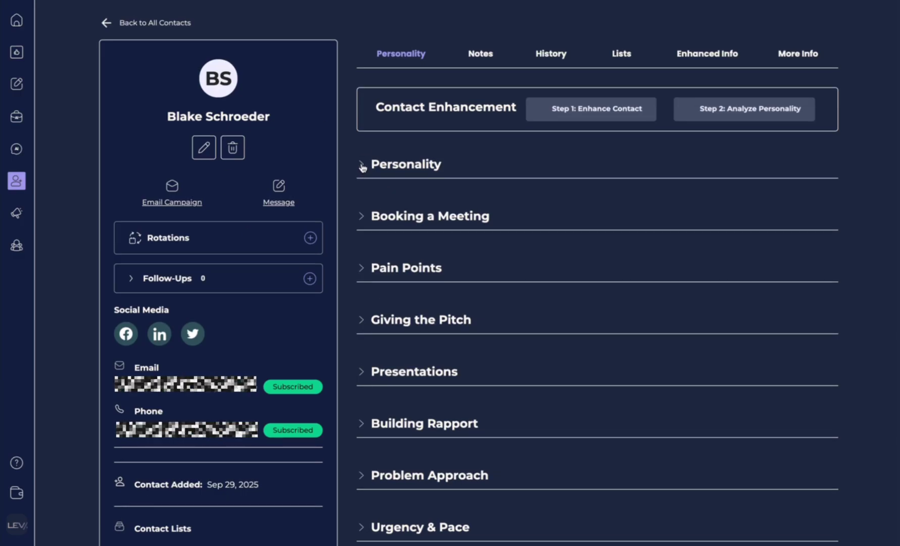
click(362, 169)
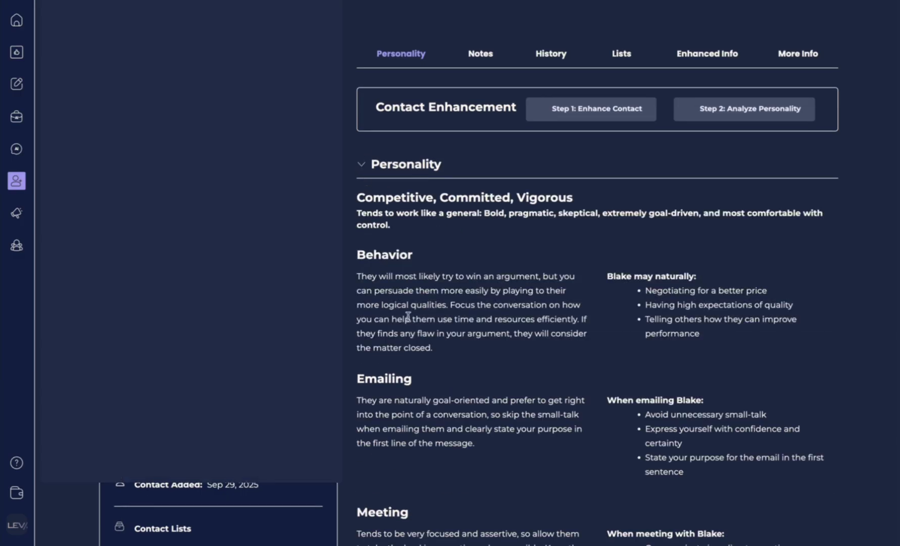
scroll(408, 317, down, 3)
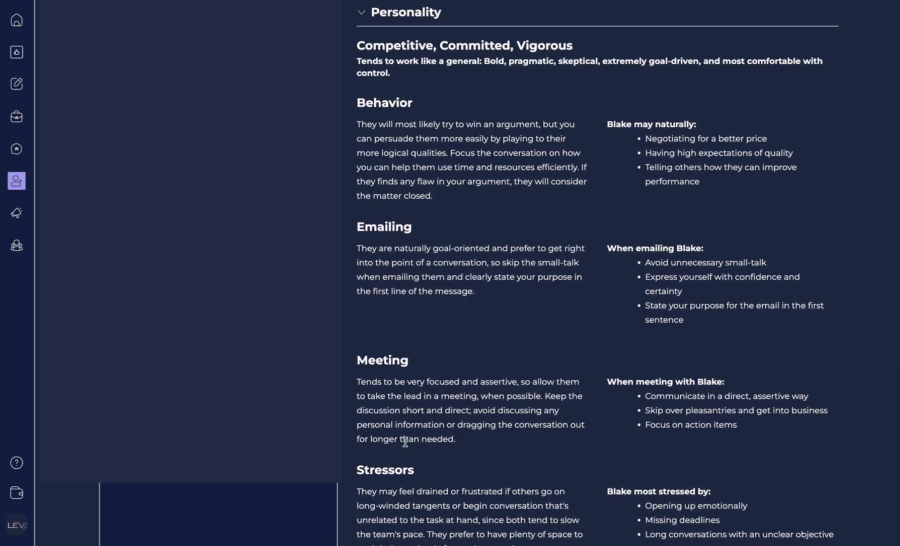
scroll(413, 403, down, 1)
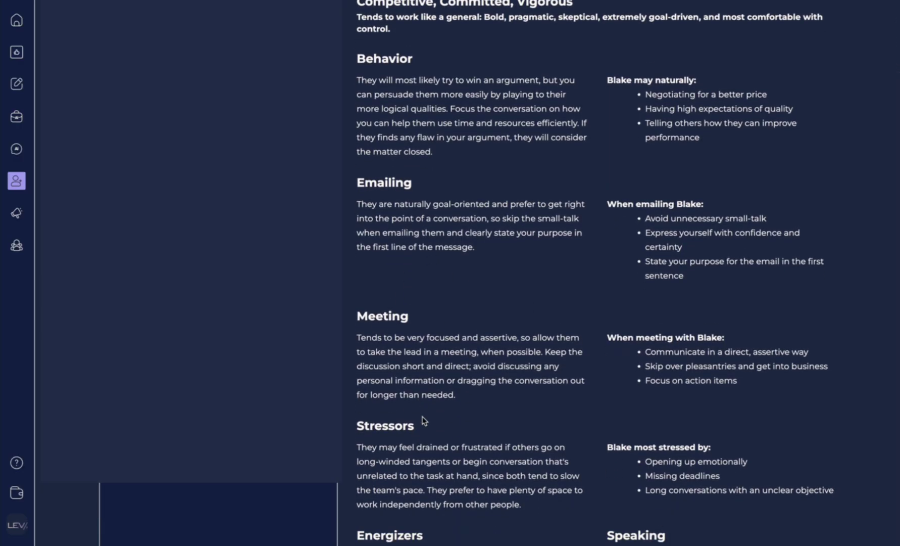
scroll(447, 187, down, 1)
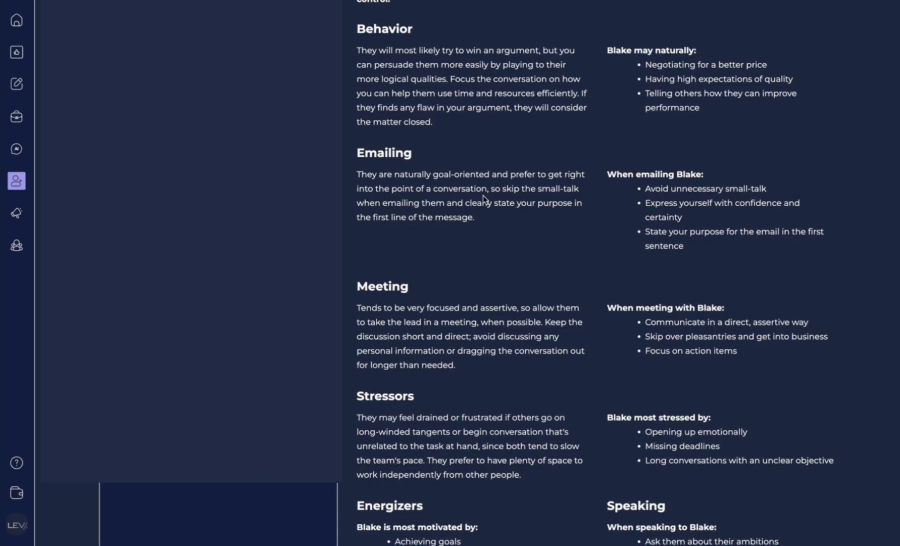
scroll(370, 179, down, 2)
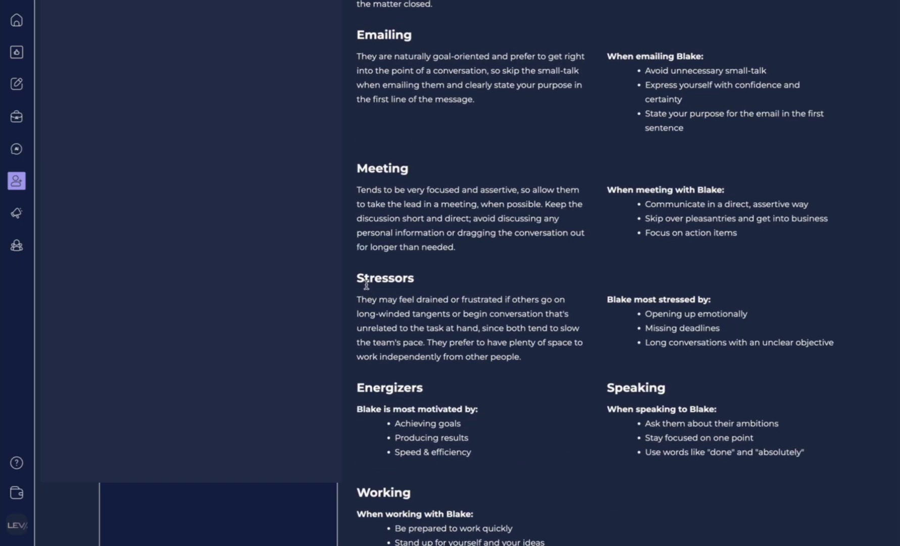
scroll(510, 331, down, 2)
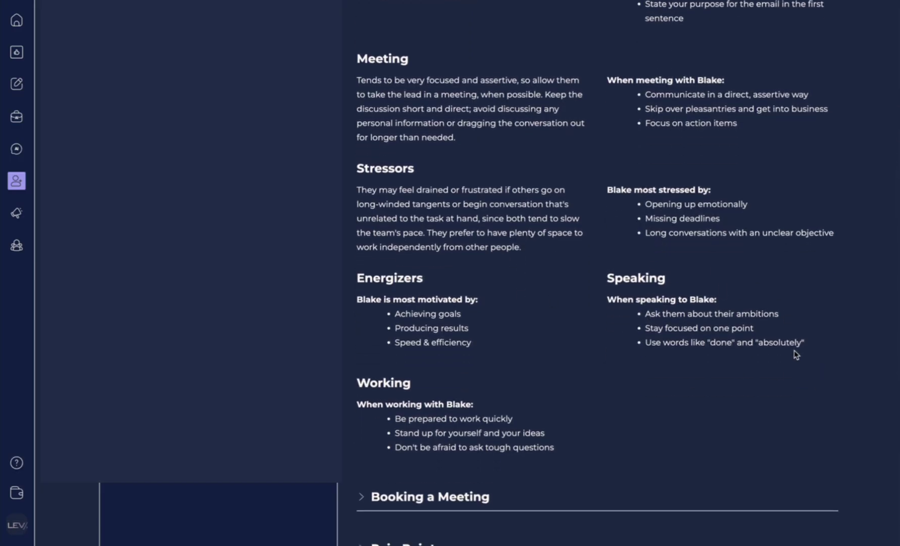
scroll(791, 346, up, 5)
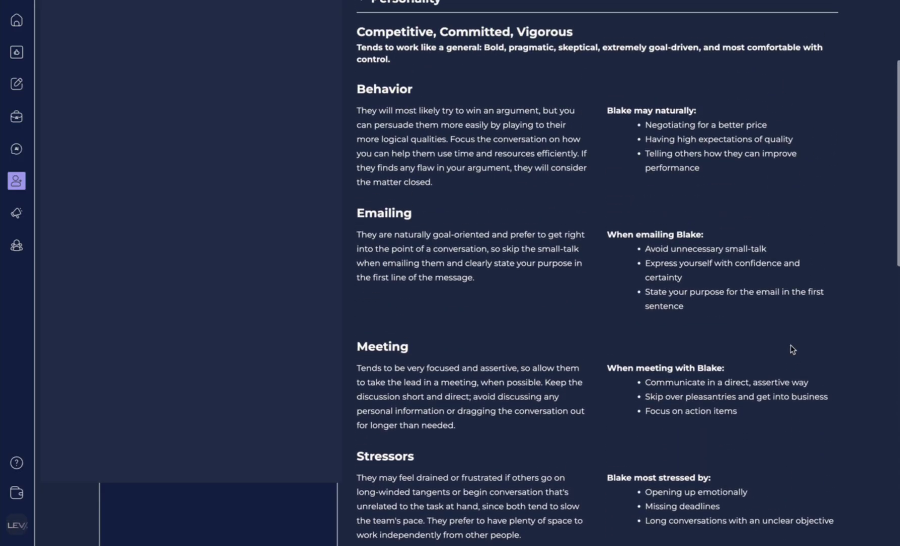
scroll(791, 347, down, 10)
click(461, 276)
scroll(401, 293, down, 1)
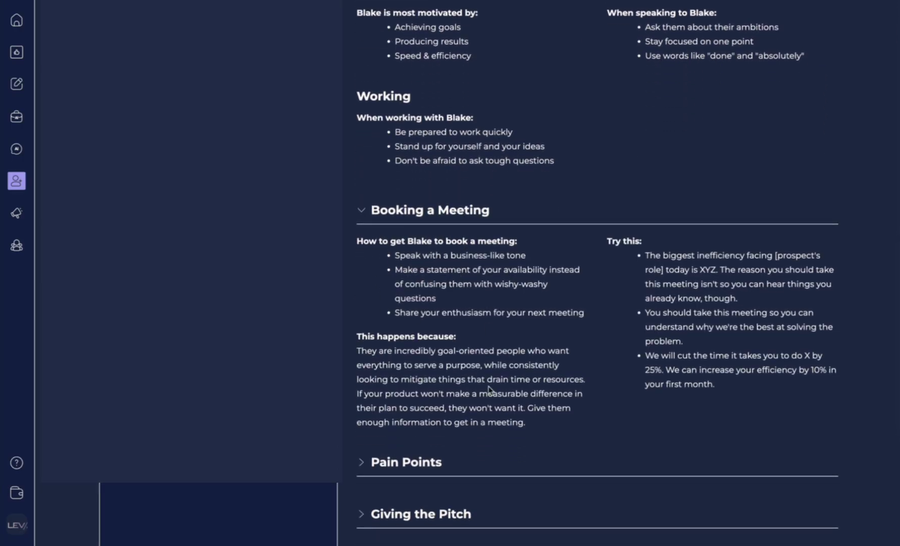
scroll(491, 390, down, 1)
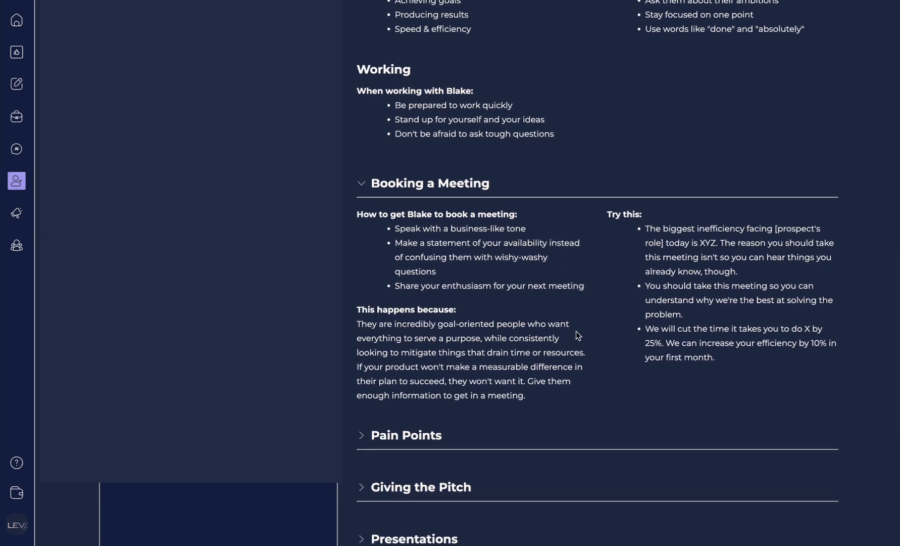
scroll(599, 355, down, 2)
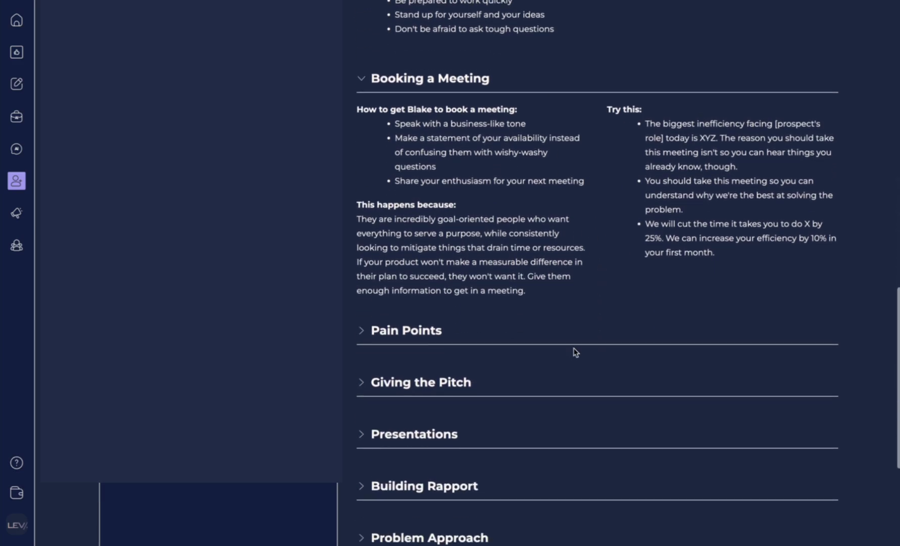
click(378, 330)
scroll(410, 395, down, 2)
scroll(410, 396, down, 6)
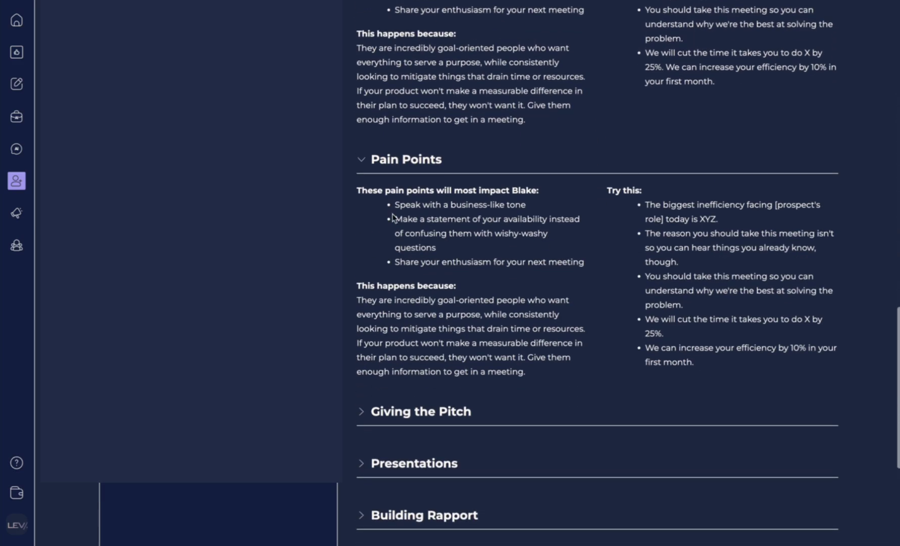
click(414, 410)
scroll(414, 411, down, 10)
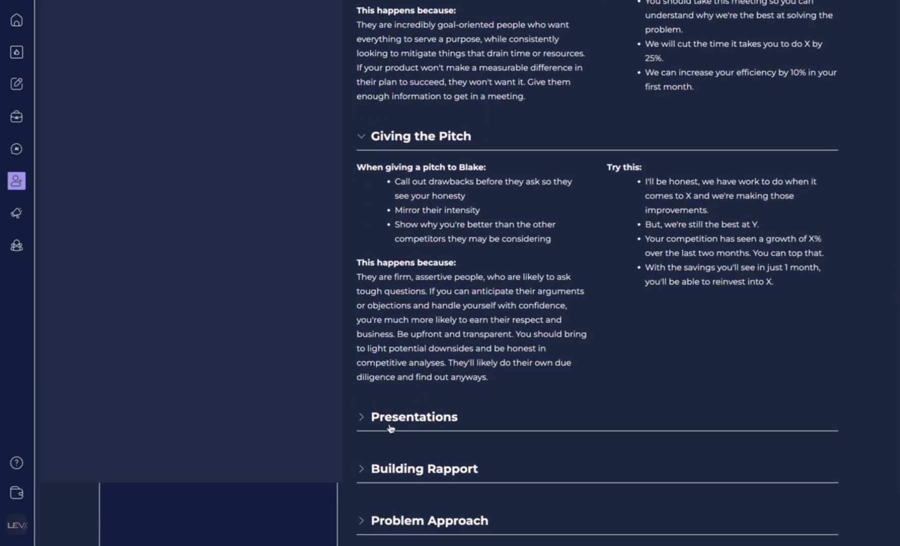
click(391, 419)
scroll(391, 419, down, 10)
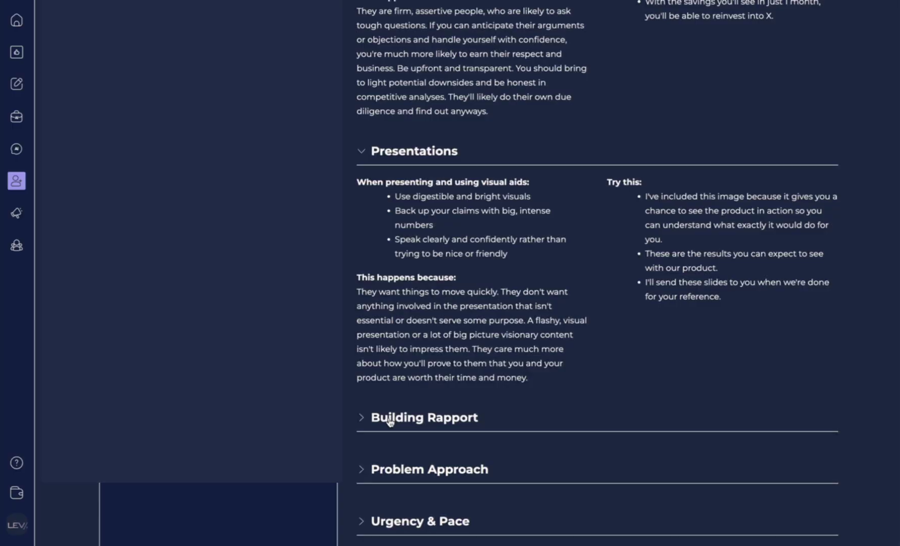
scroll(408, 384, down, 6)
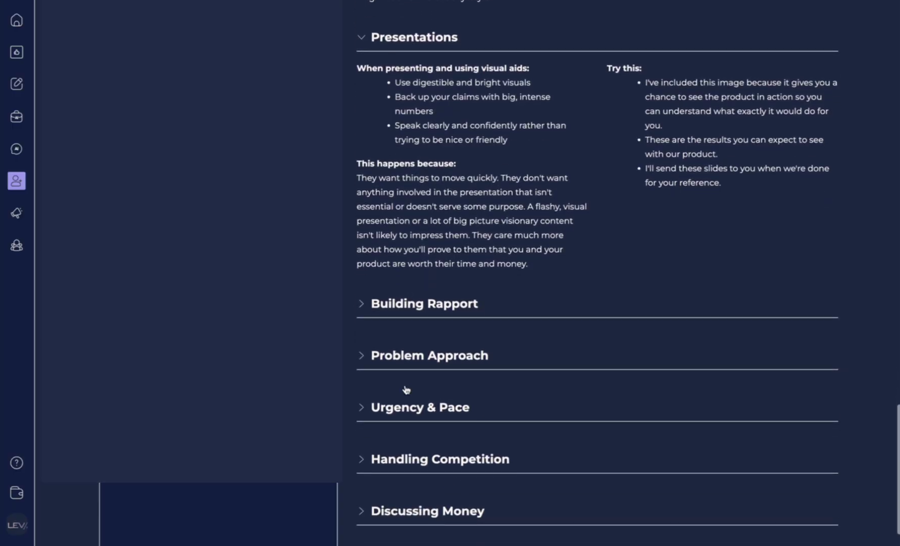
click(415, 248)
scroll(416, 316, down, 4)
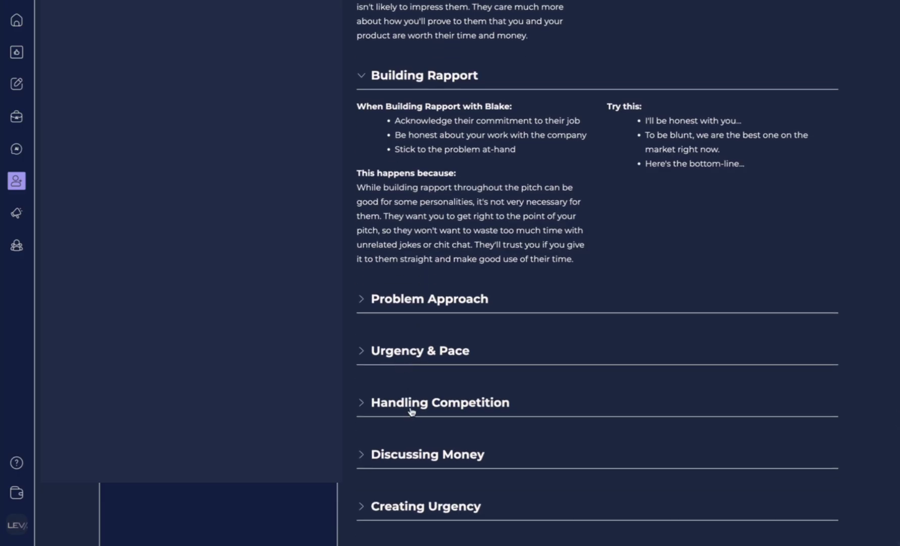
click(413, 461)
scroll(413, 460, down, 2)
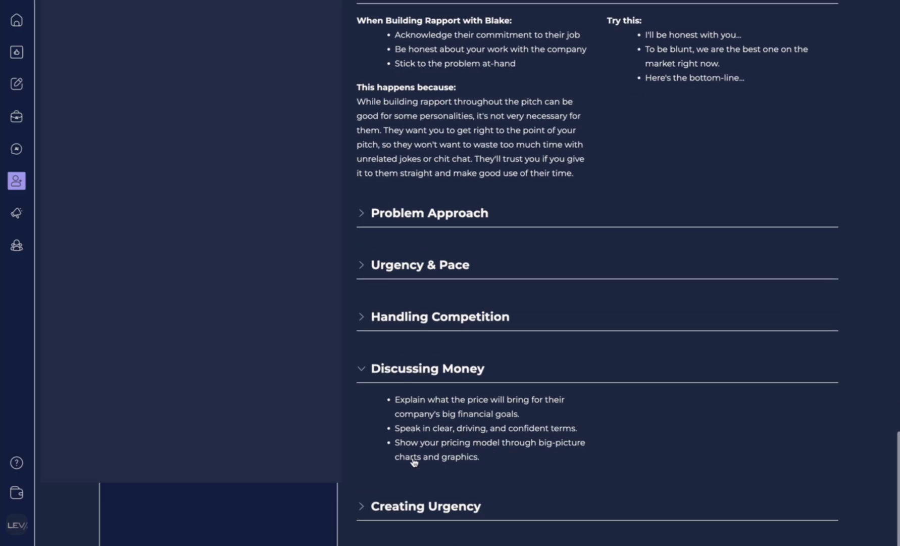
click(405, 506)
scroll(403, 505, down, 10)
scroll(403, 504, up, 15)
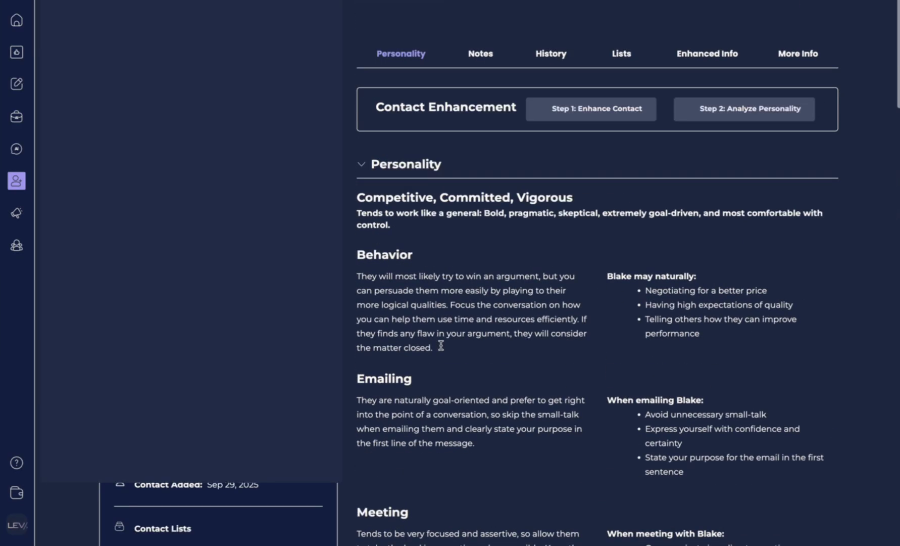
scroll(440, 344, down, 3)
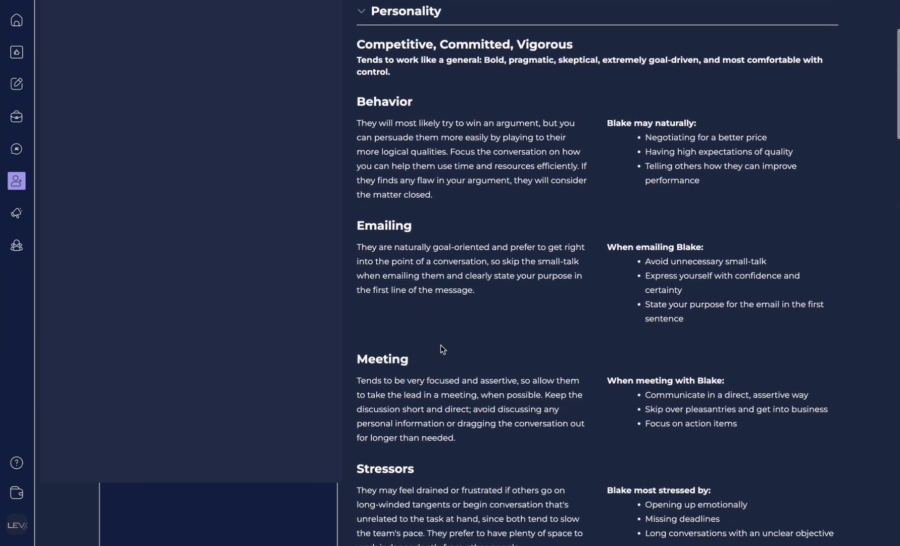
scroll(440, 344, up, 2)
scroll(441, 345, up, 1)
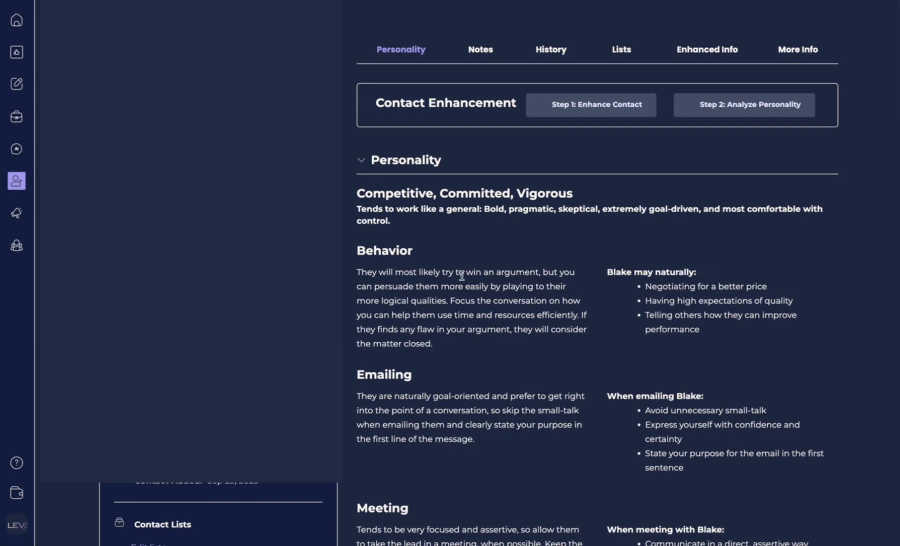
scroll(464, 299, down, 4)
scroll(465, 299, up, 4)
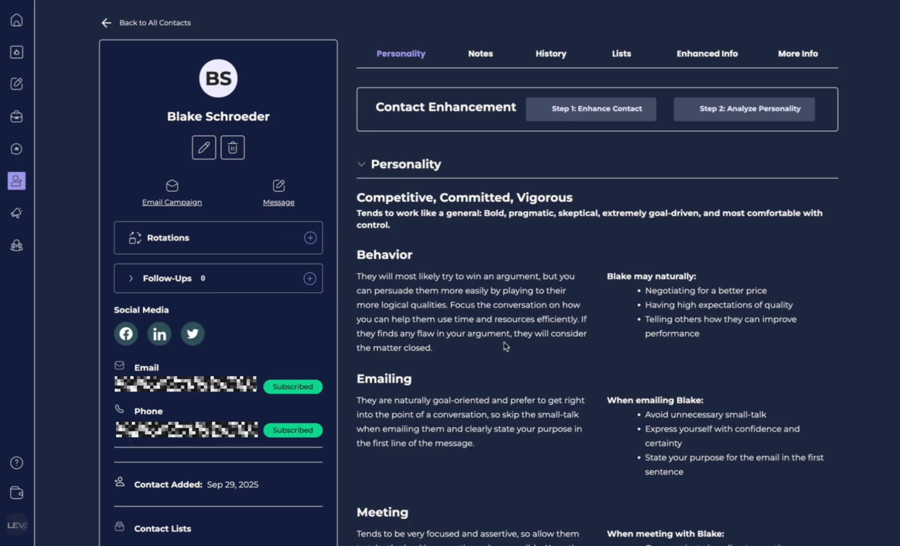
click(370, 169)
click(361, 218)
click(362, 268)
click(362, 320)
click(363, 371)
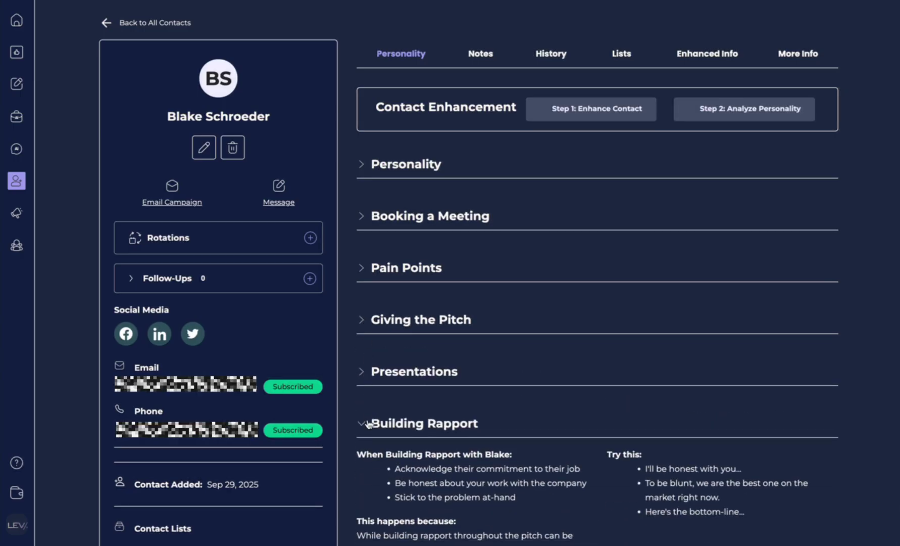
click(365, 424)
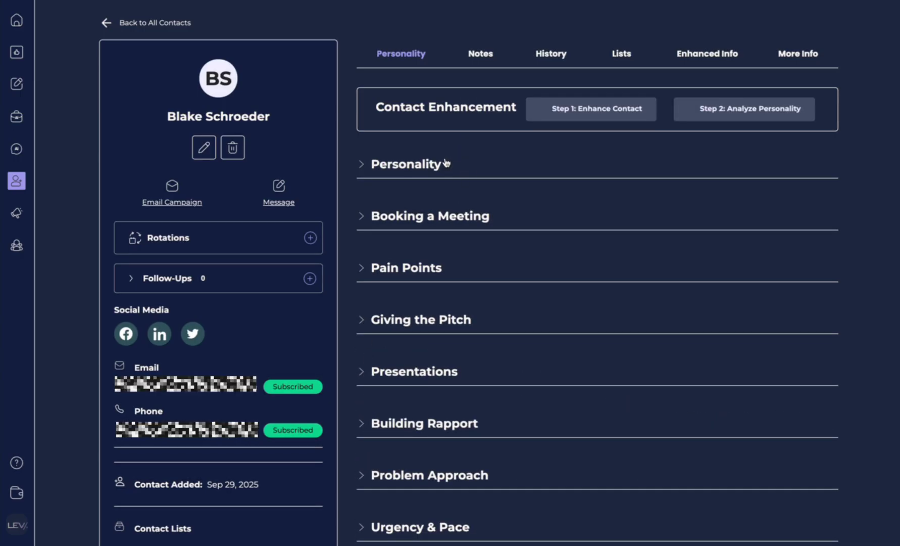
Browse the contact's Notes, Activity and Lists tabs, ending on Enhanced Info.
click(489, 64)
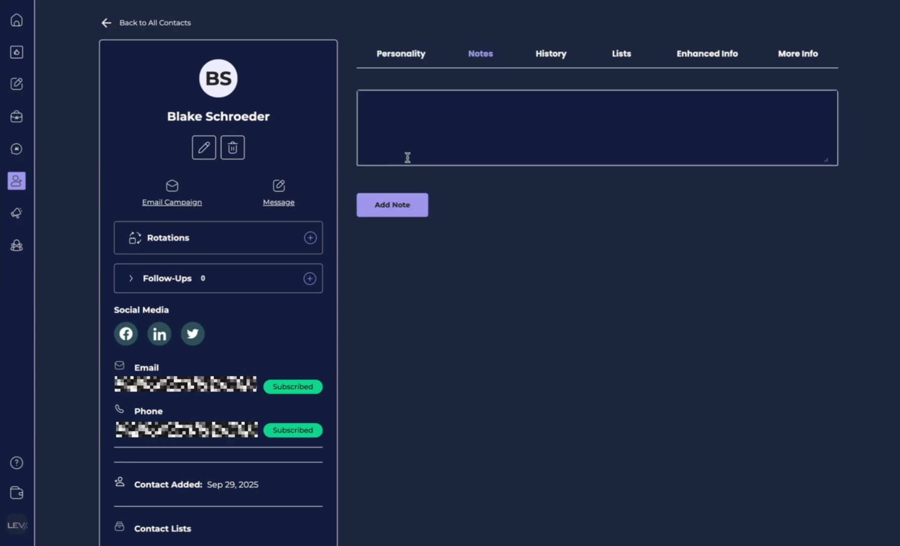
click(391, 135)
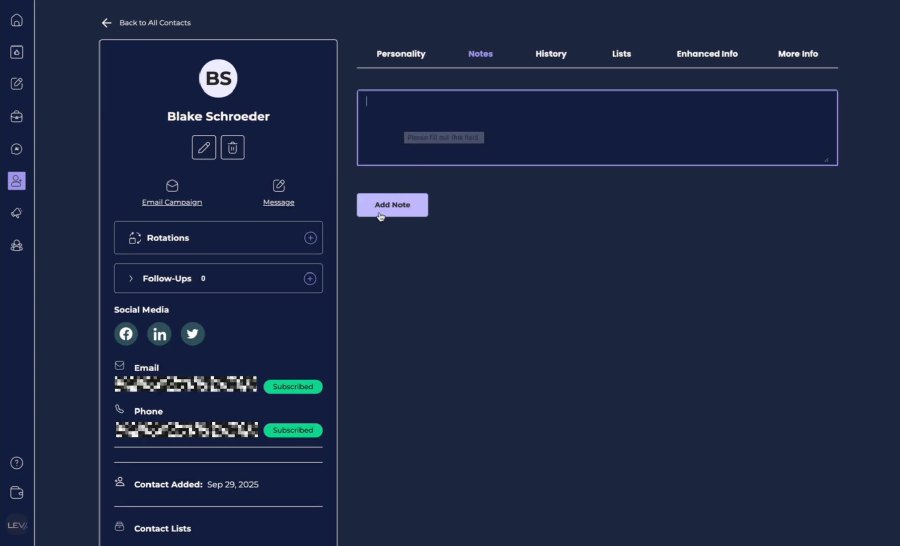
click(557, 59)
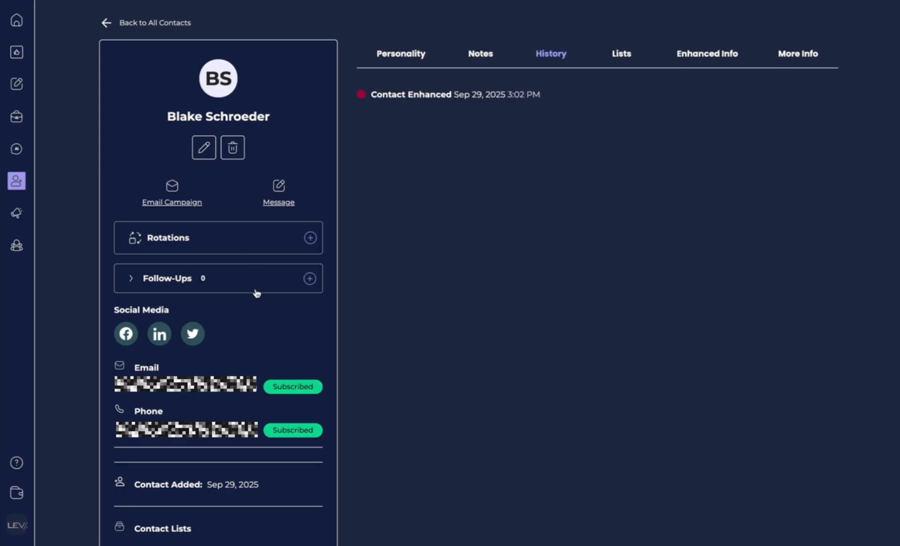
click(616, 60)
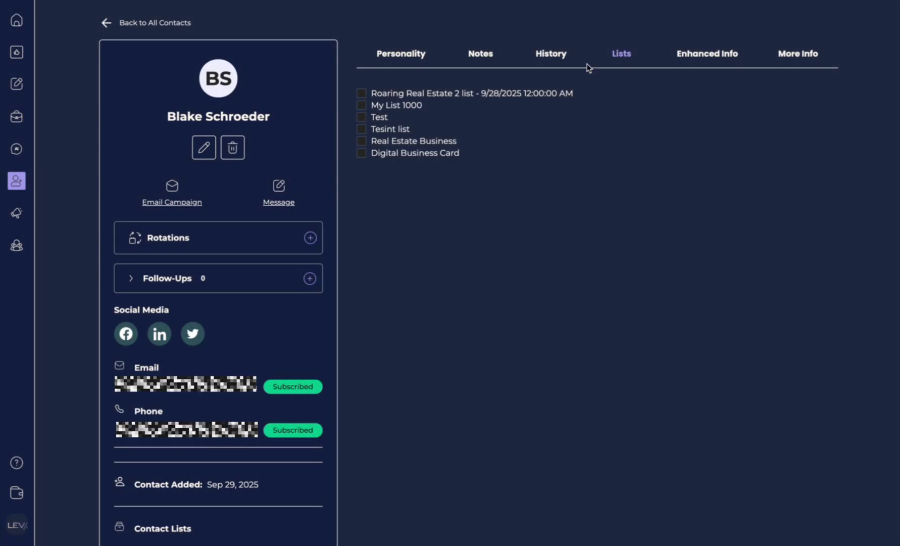
click(699, 59)
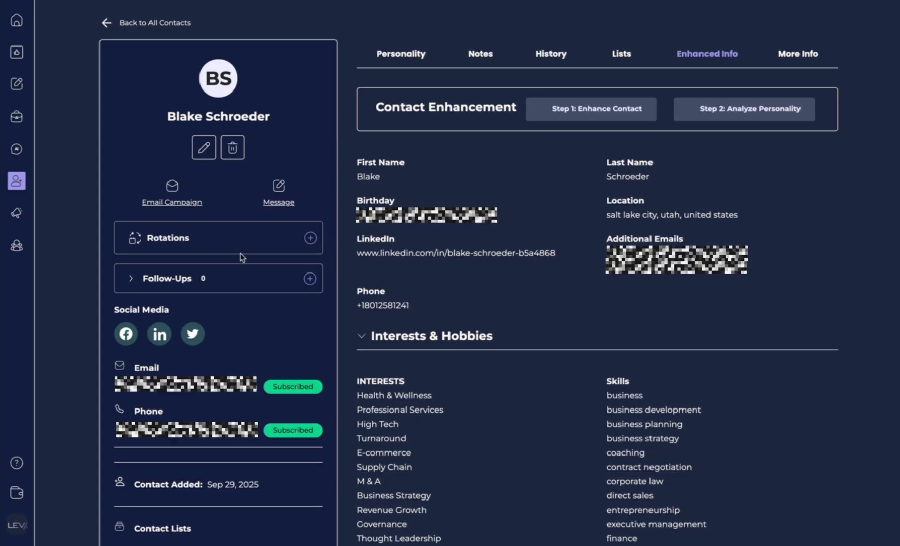
Save a rotation starting Mon Sep 29, 2025, repeating every 2 weeks on Monday.
click(311, 239)
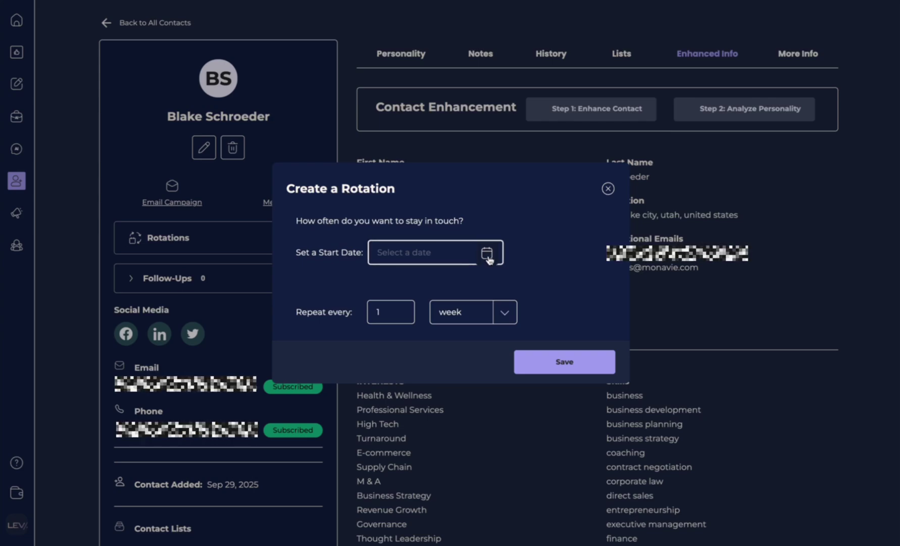
click(488, 258)
click(409, 460)
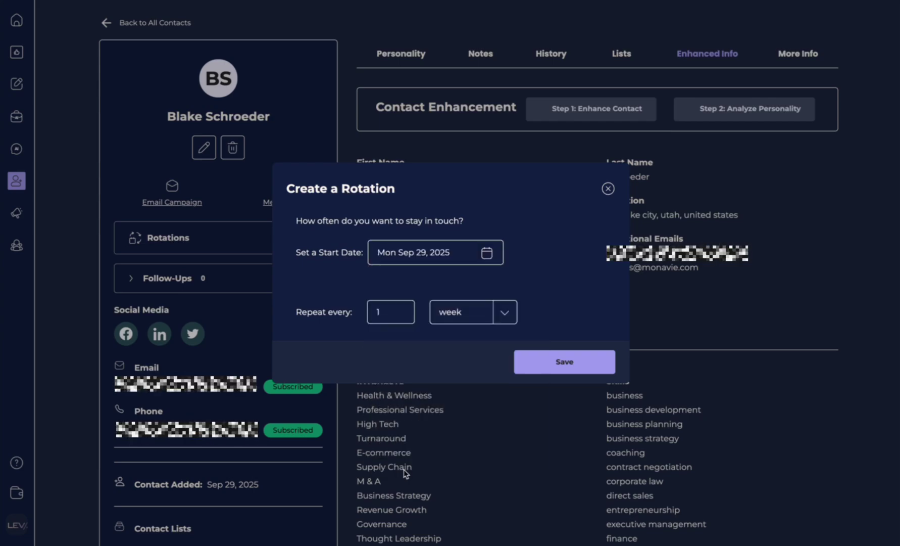
click(402, 309)
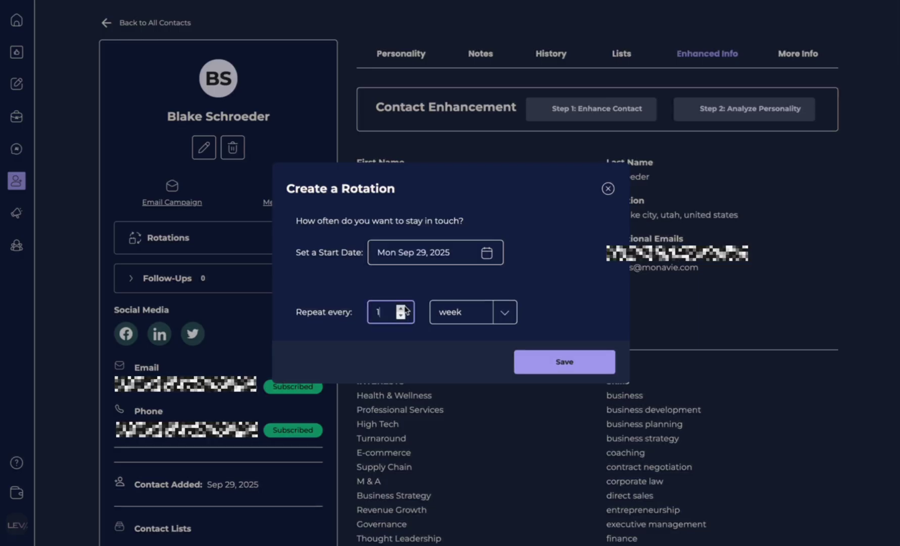
click(574, 367)
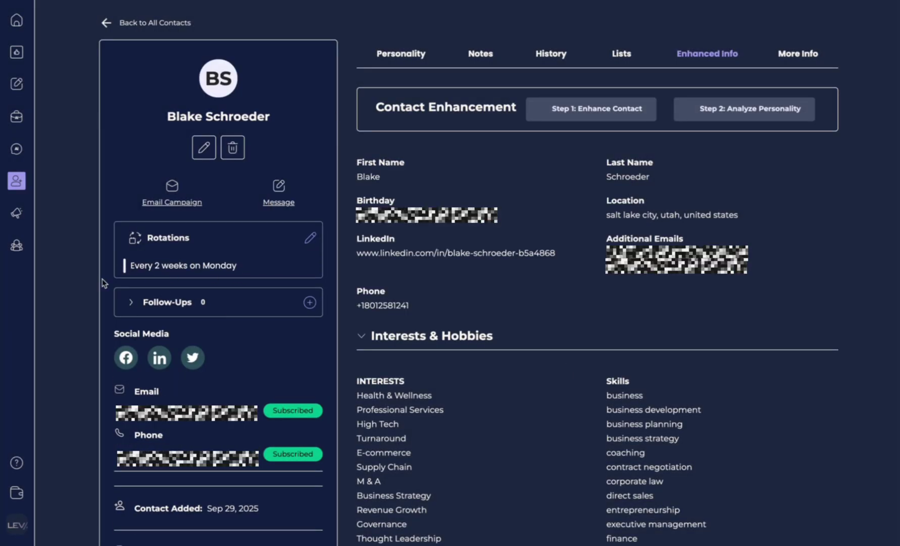
Save a 1-week follow-up reminder with objective Book a Meeting, replacing an initial Build Rapport choice.
click(309, 302)
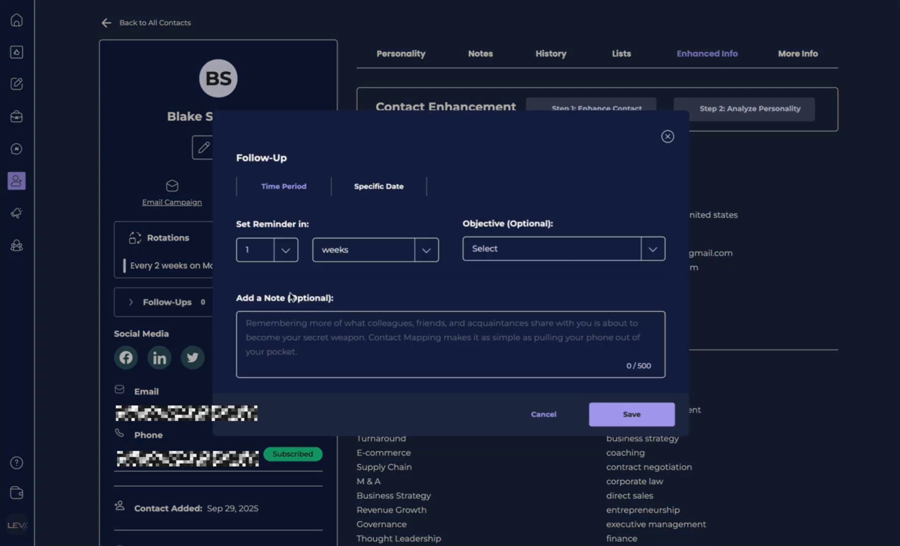
click(257, 342)
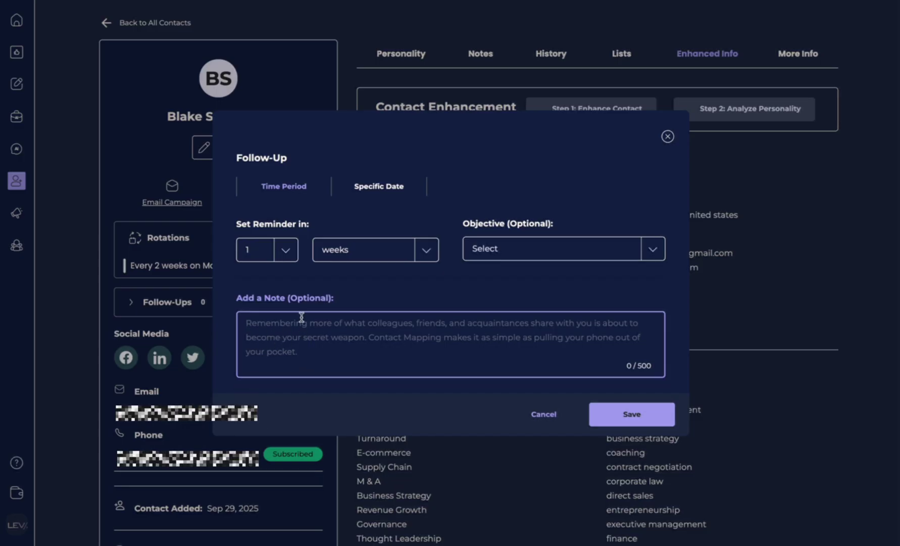
click(287, 251)
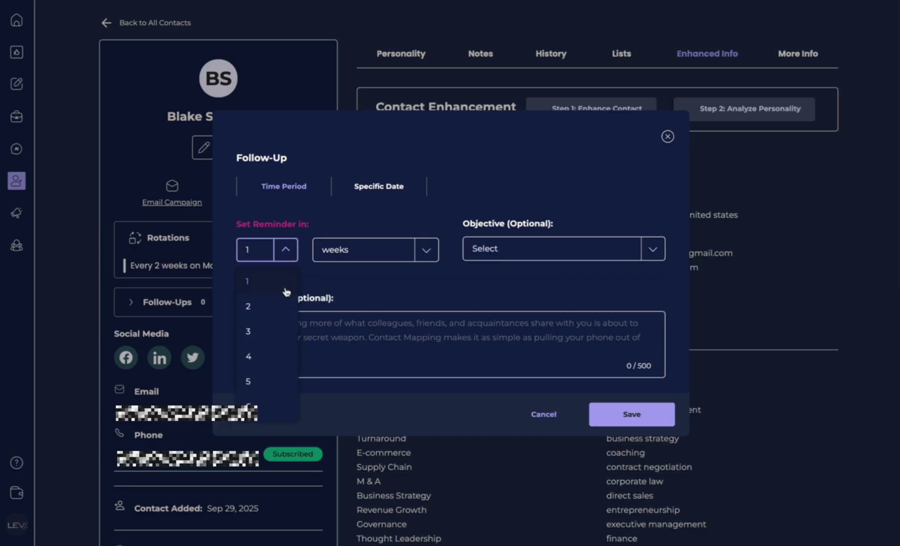
click(375, 253)
click(420, 251)
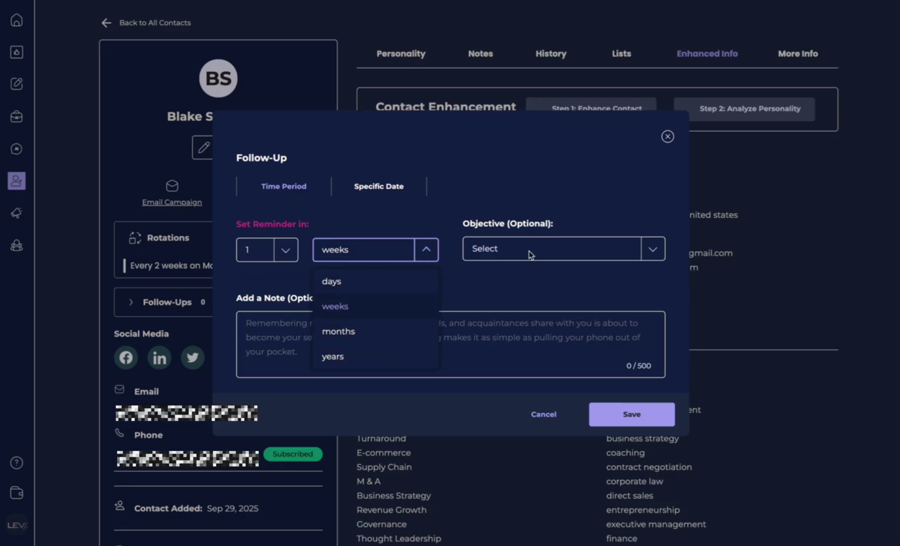
click(551, 253)
click(566, 255)
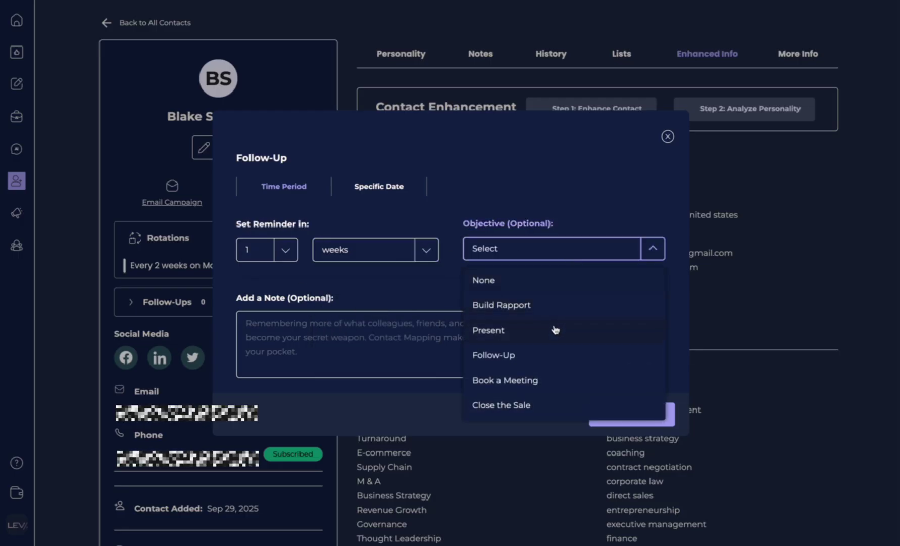
click(553, 306)
click(539, 257)
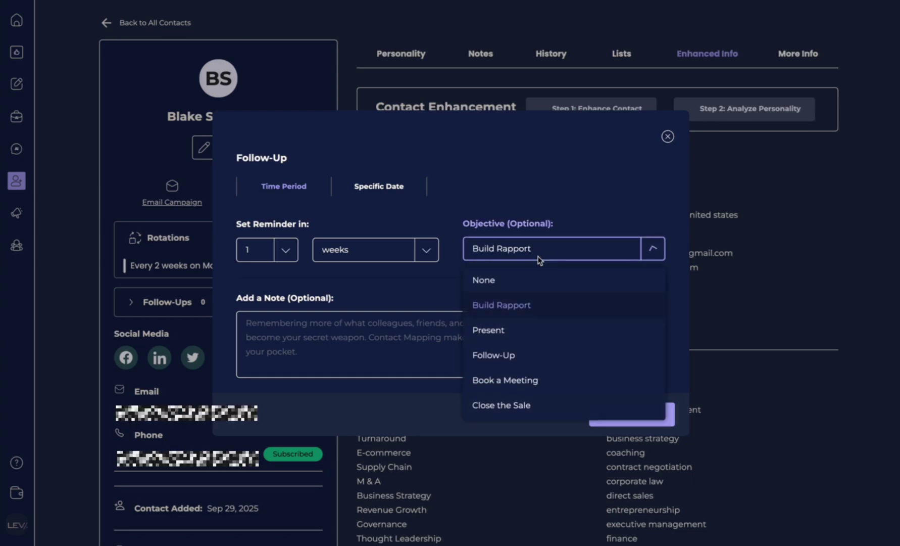
click(534, 386)
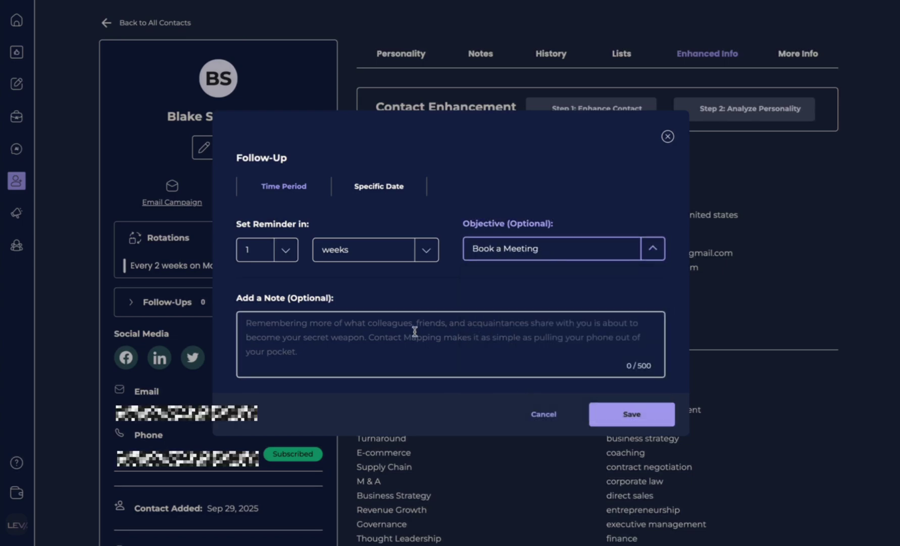
click(414, 331)
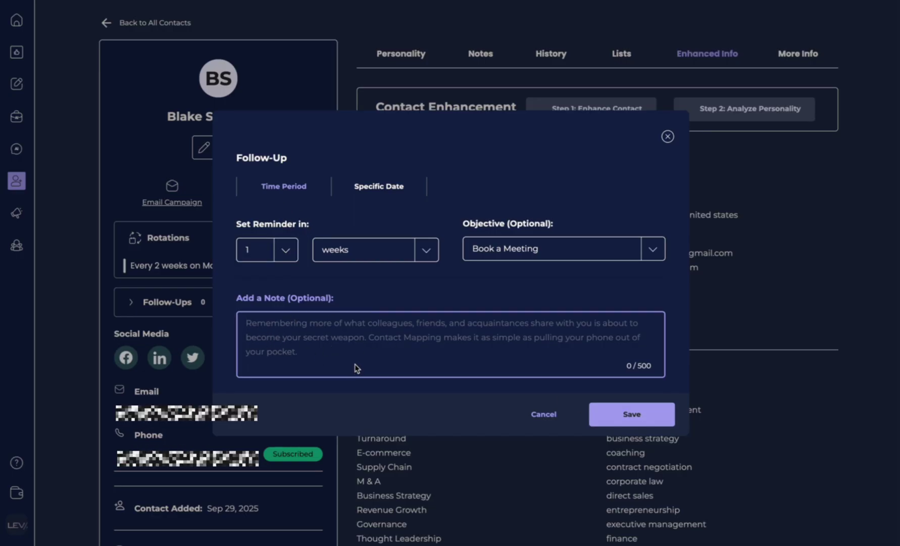
click(628, 419)
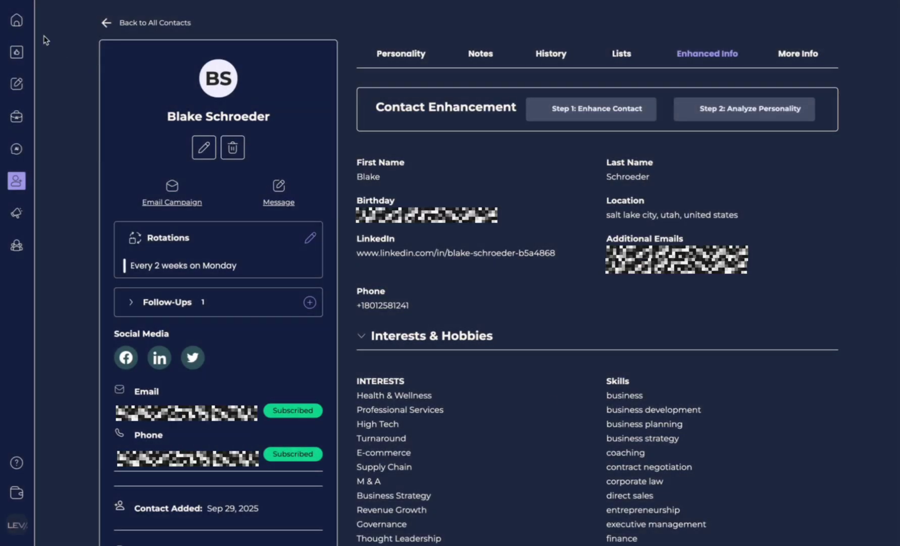
Go from Home to My Contacts, select the lone contact and confirm its deletion.
click(17, 20)
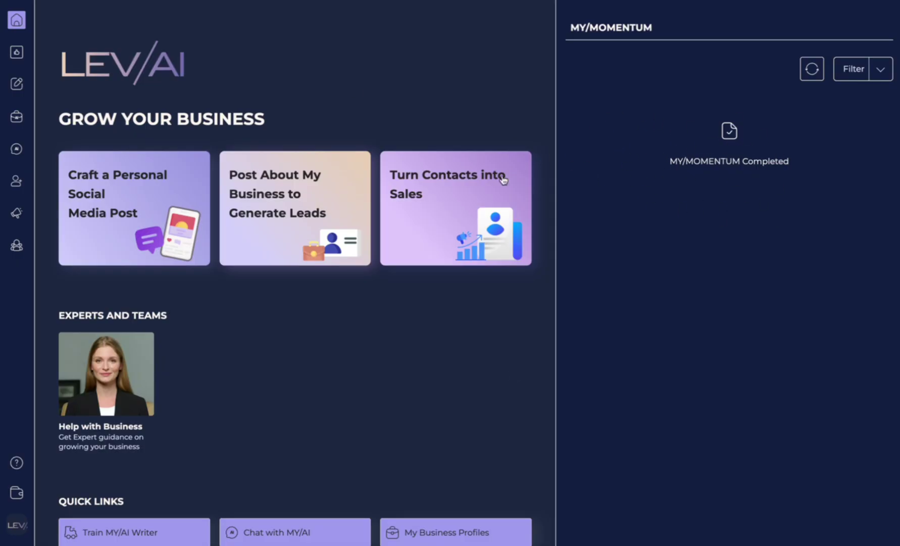
mouse_move(16, 180)
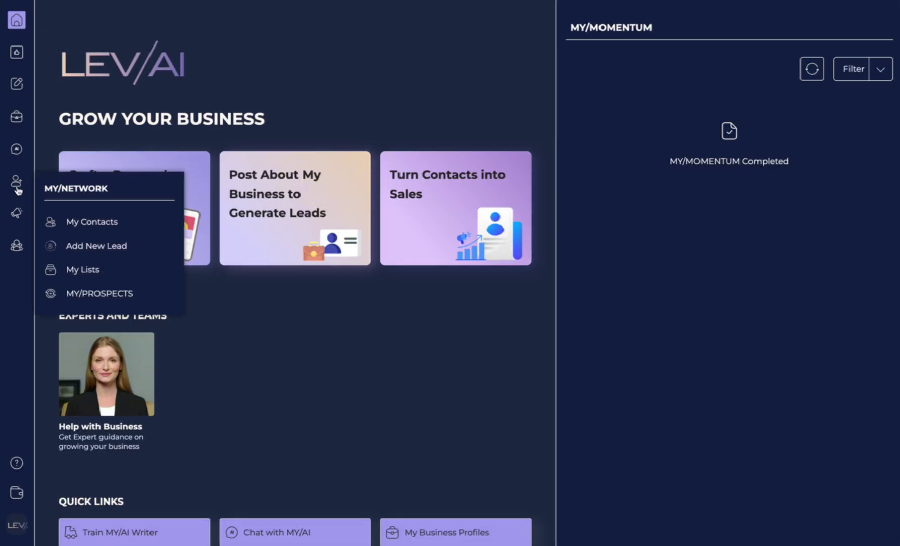
click(105, 226)
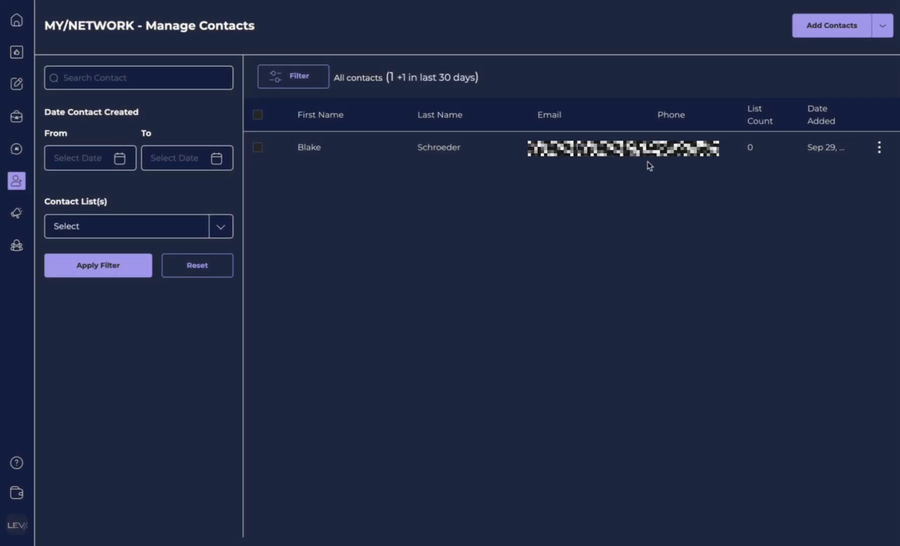
click(259, 148)
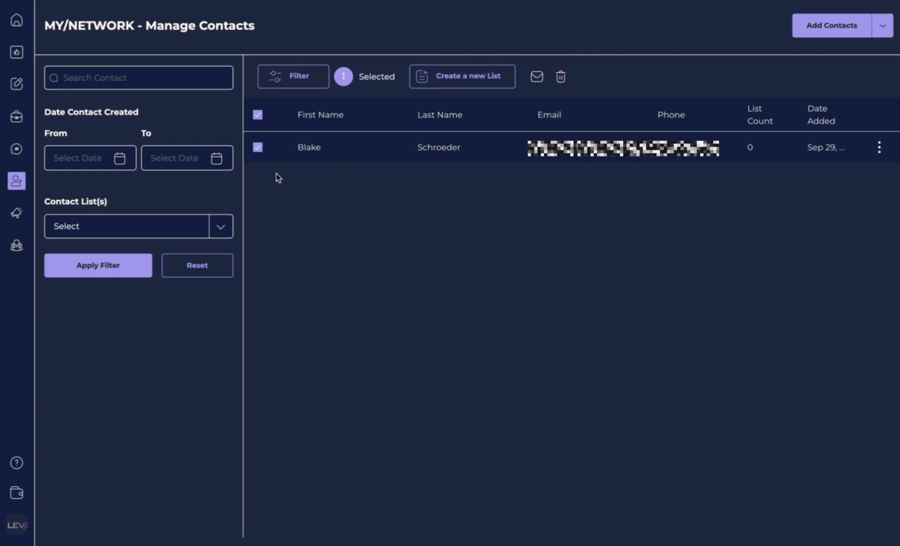
click(561, 78)
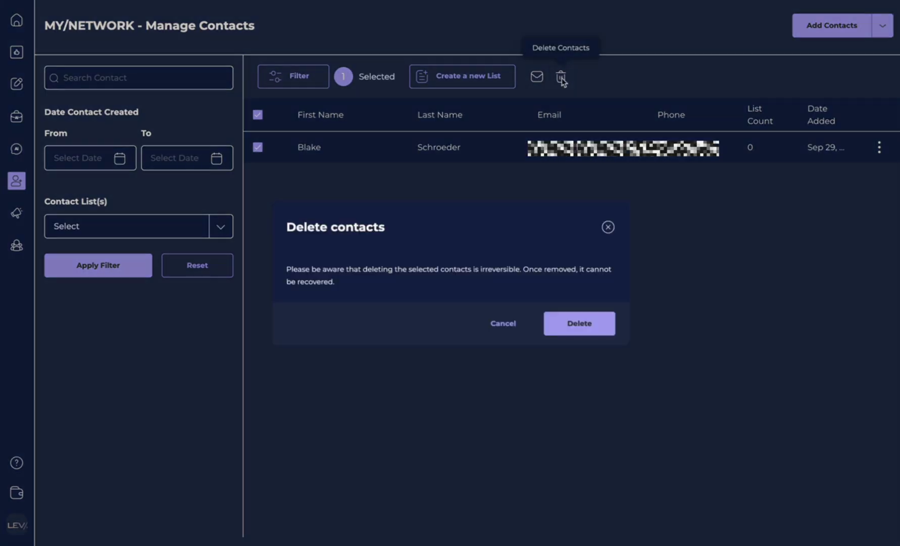
click(580, 329)
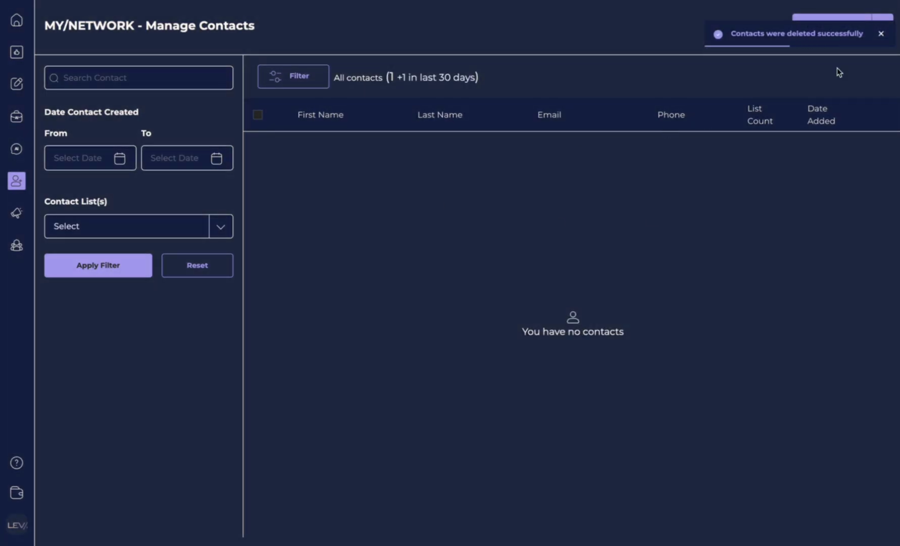
click(881, 34)
click(883, 28)
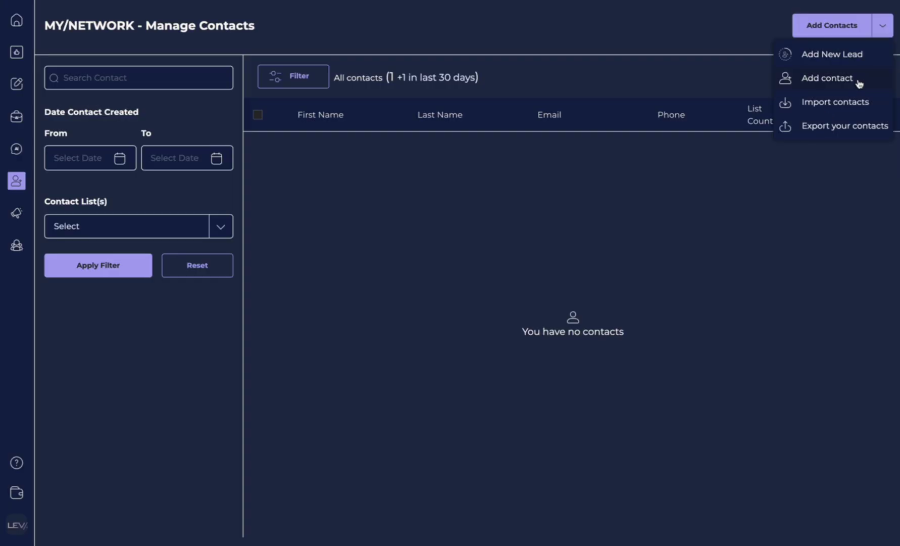
click(859, 84)
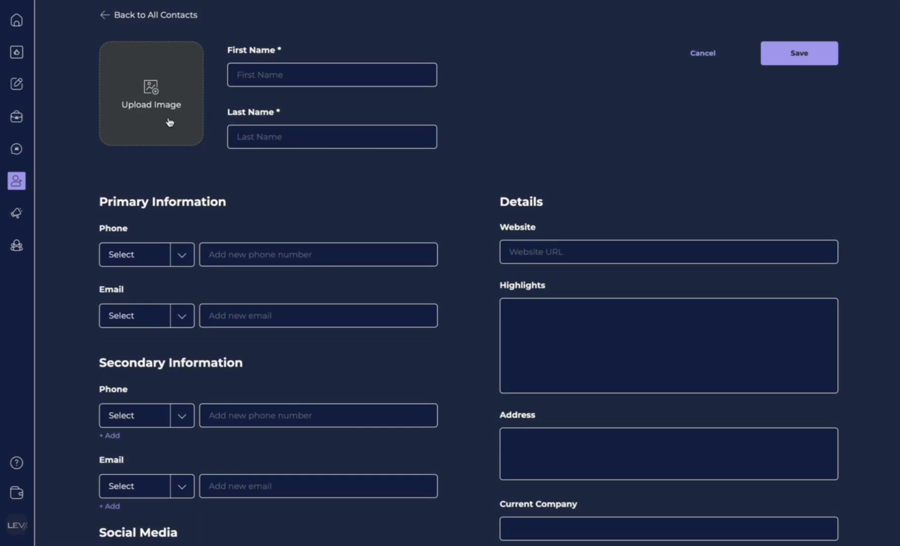
mouse_move(16, 180)
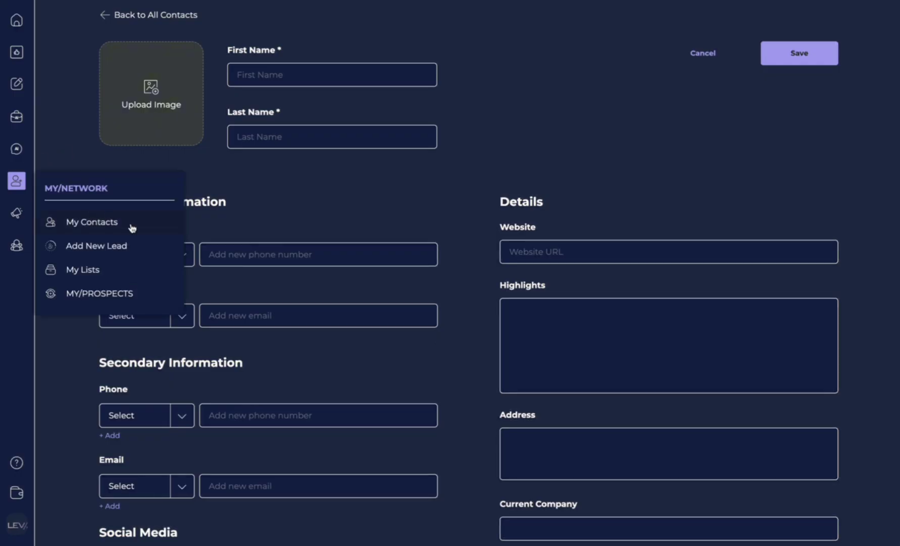
click(91, 221)
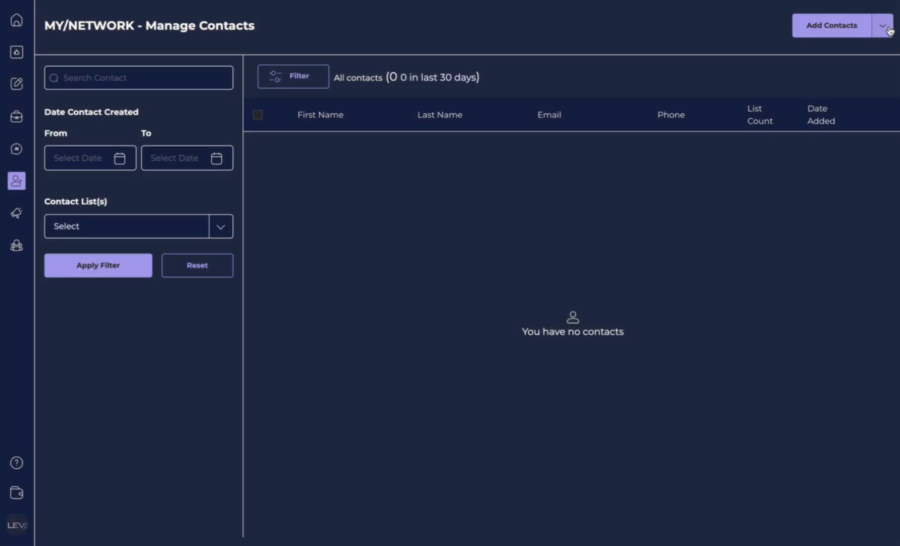
click(889, 30)
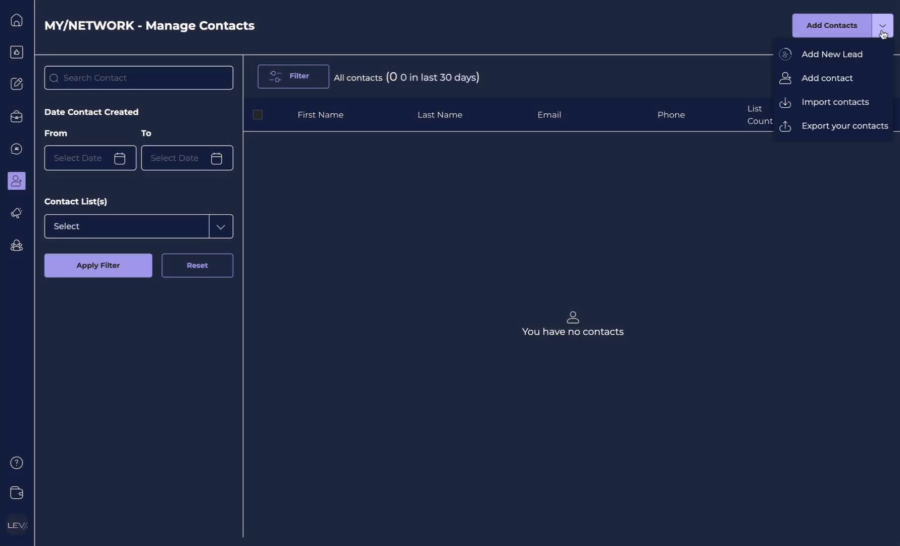
click(834, 82)
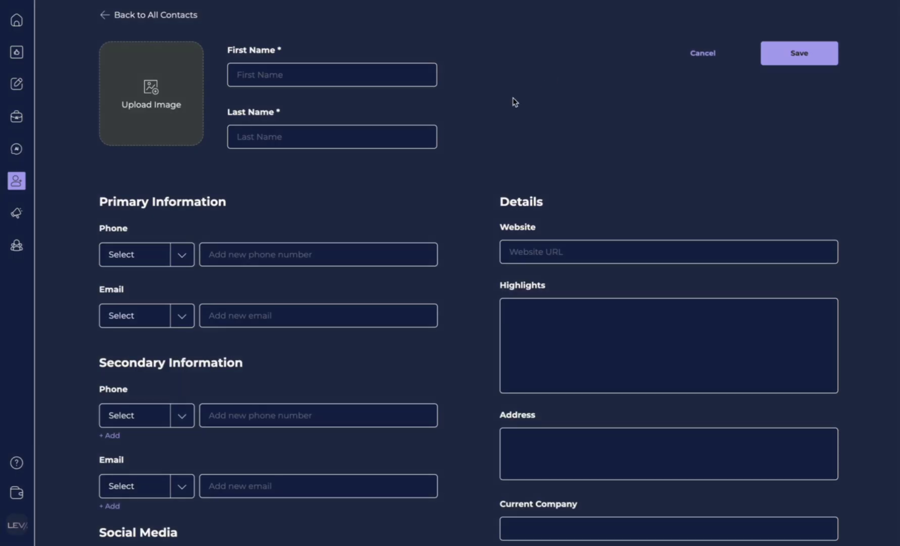
click(327, 71)
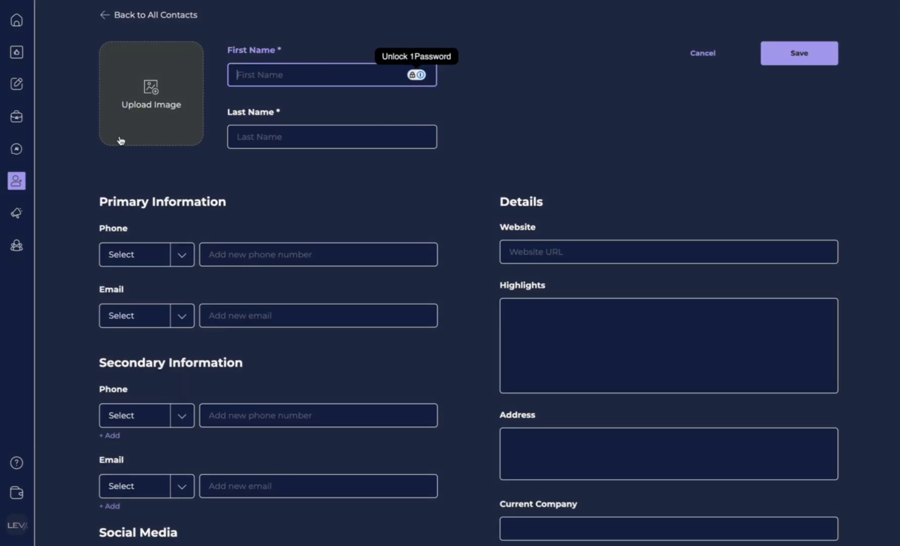
click(287, 419)
scroll(287, 419, down, 5)
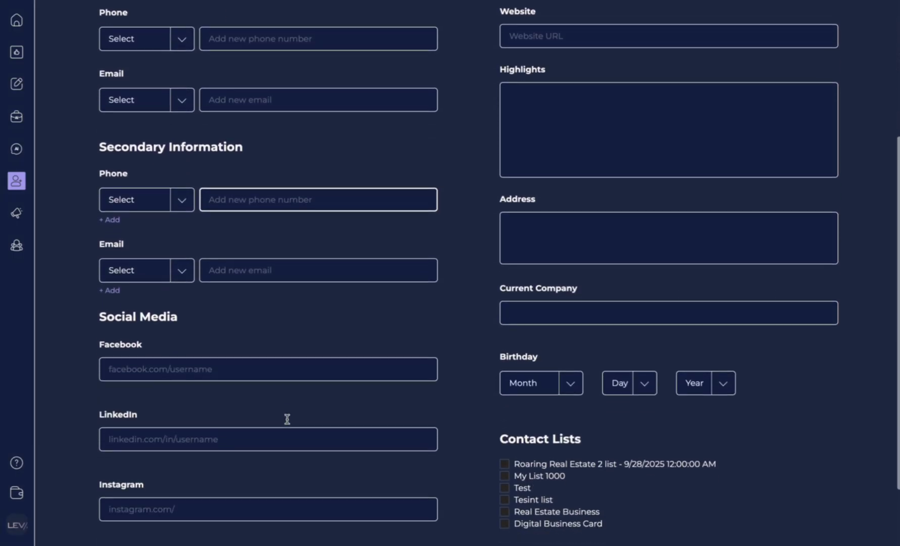
scroll(287, 420, down, 2)
scroll(288, 421, up, 4)
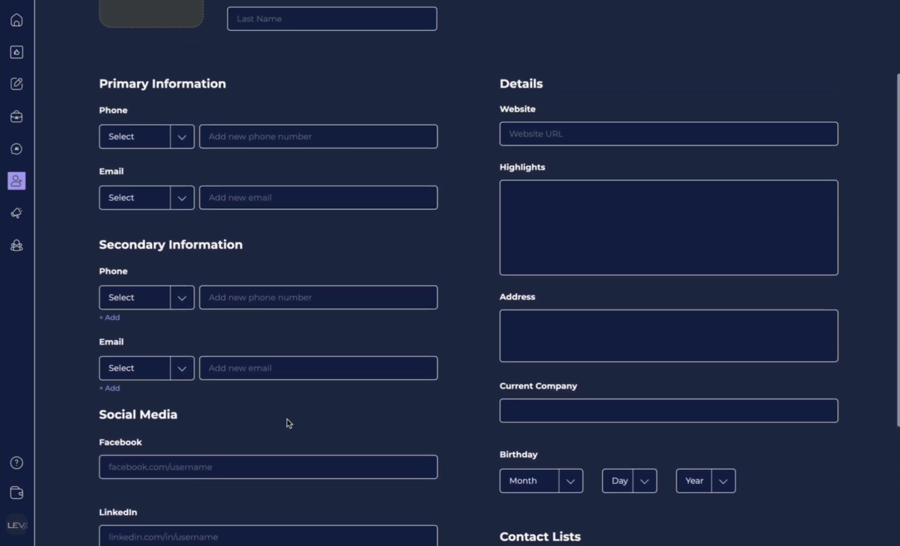
scroll(288, 423, up, 3)
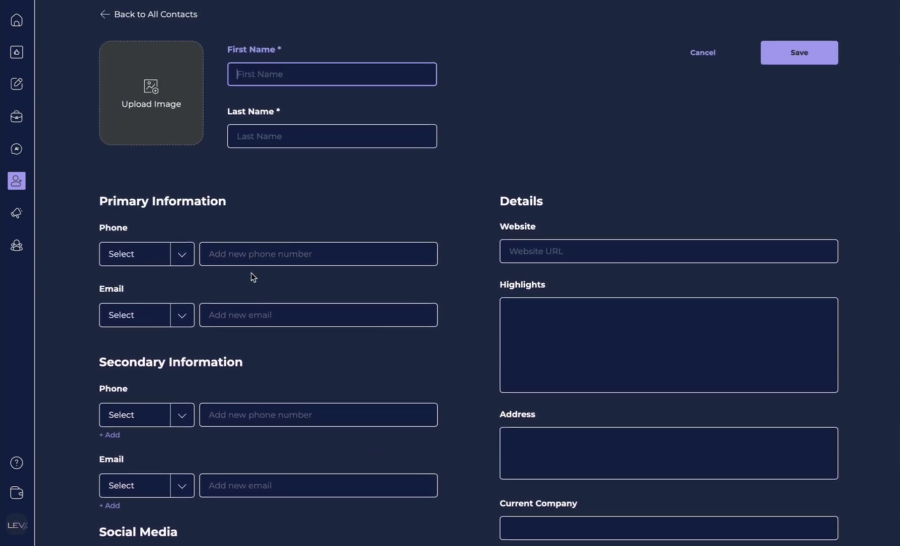
scroll(238, 388, down, 1)
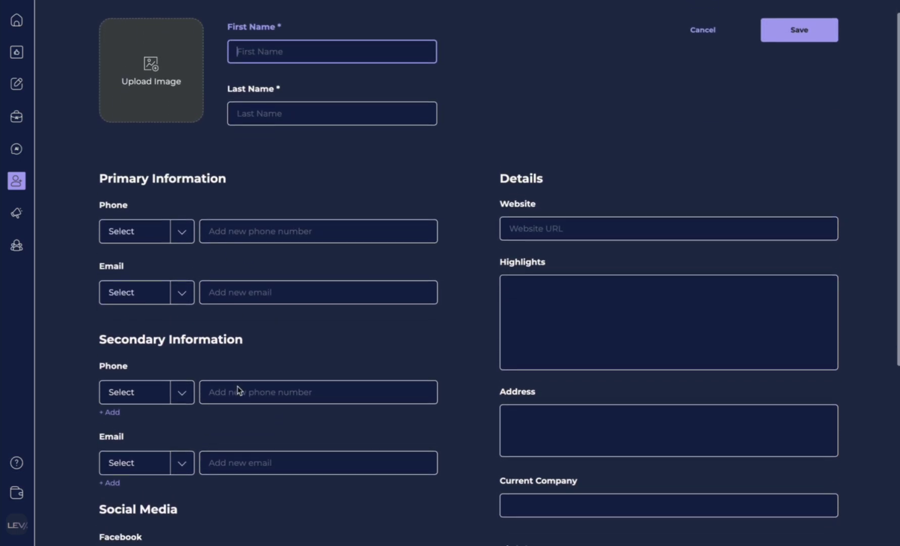
scroll(238, 390, down, 3)
scroll(589, 342, down, 3)
scroll(589, 342, down, 5)
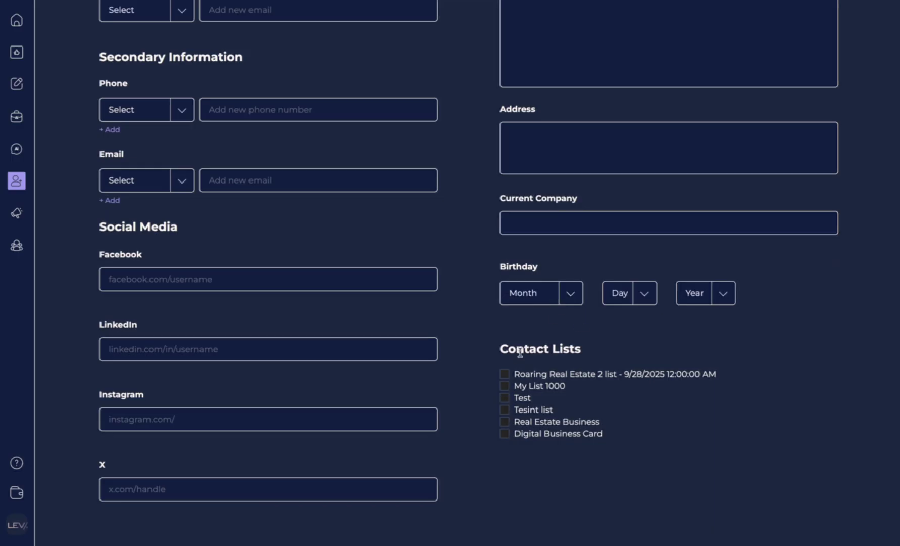
scroll(521, 384, up, 9)
scroll(520, 415, up, 1)
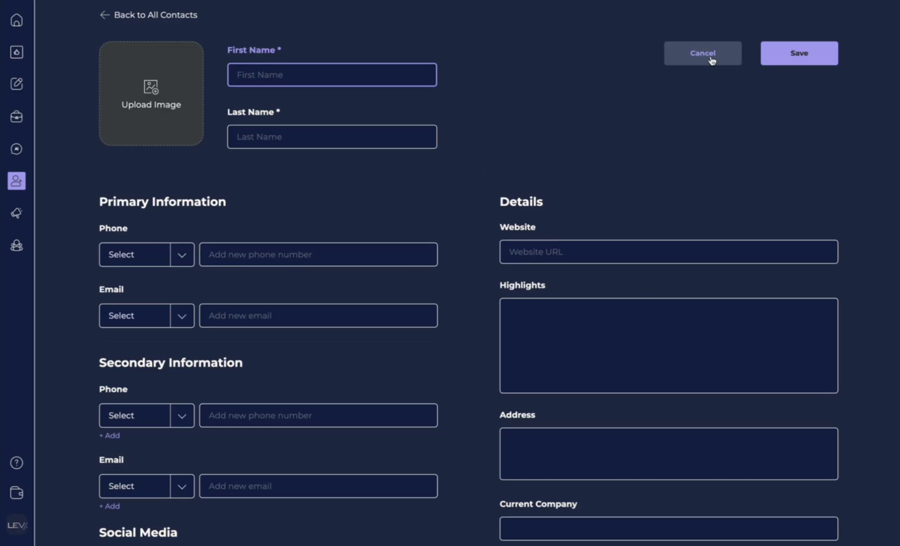
Return to All Contacts and choose Import contacts from the Add Contacts menu.
click(105, 17)
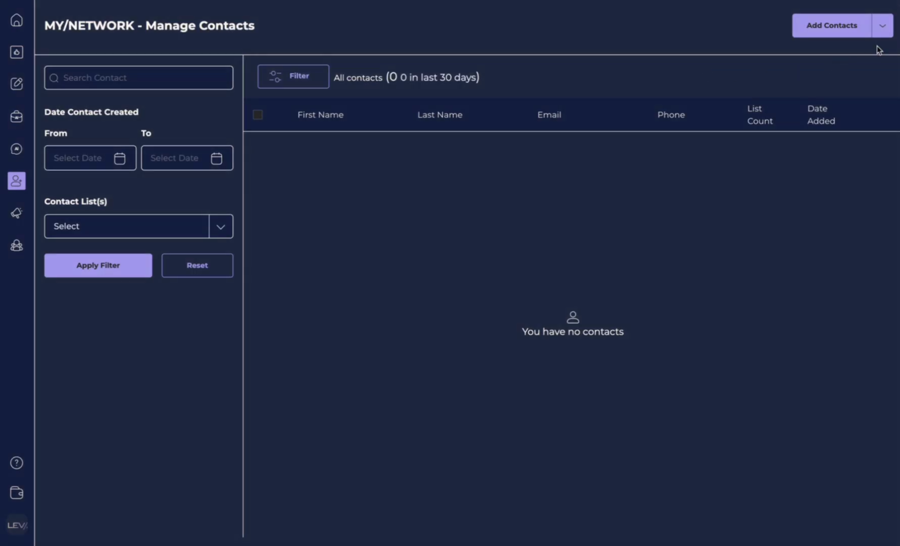
click(883, 29)
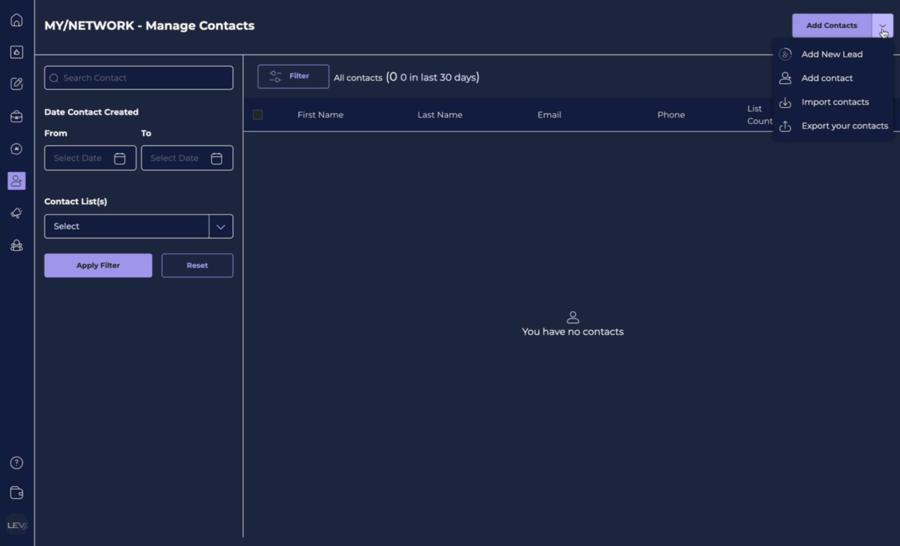
click(846, 105)
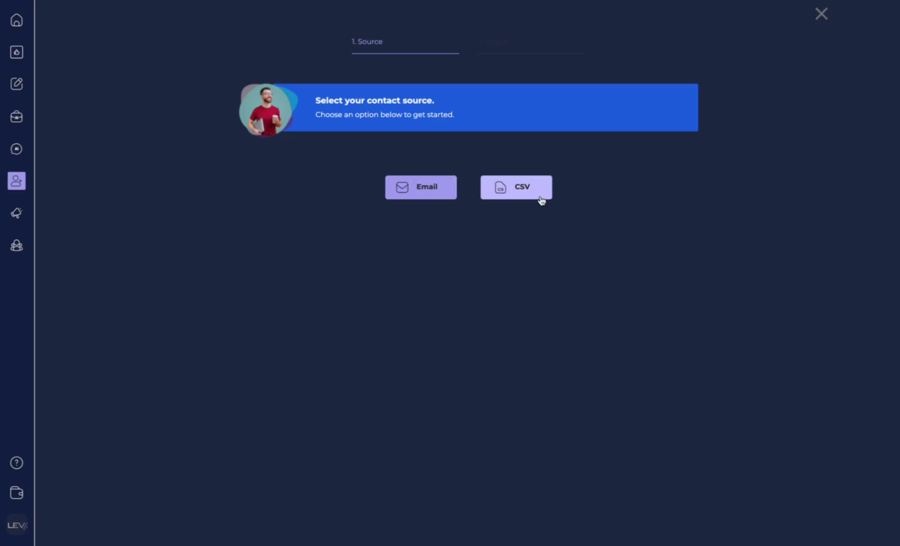
click(422, 198)
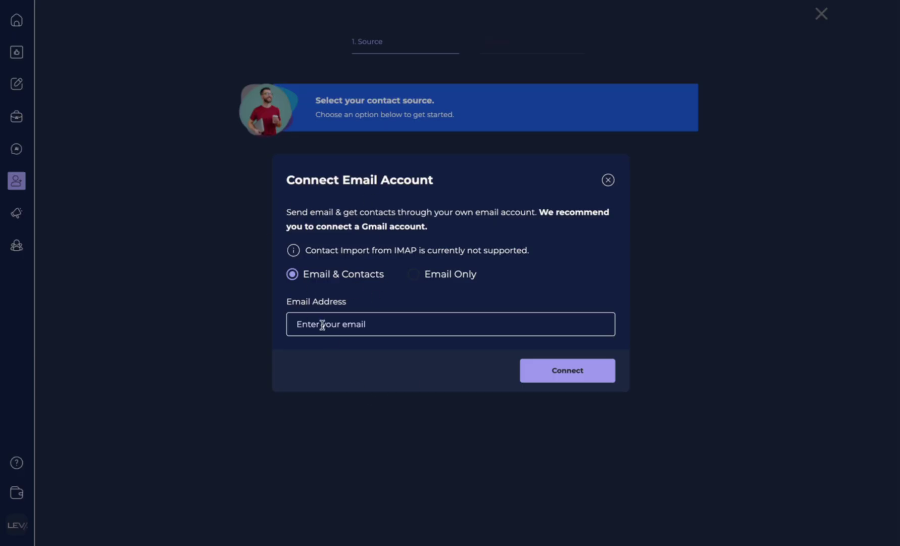
click(306, 325)
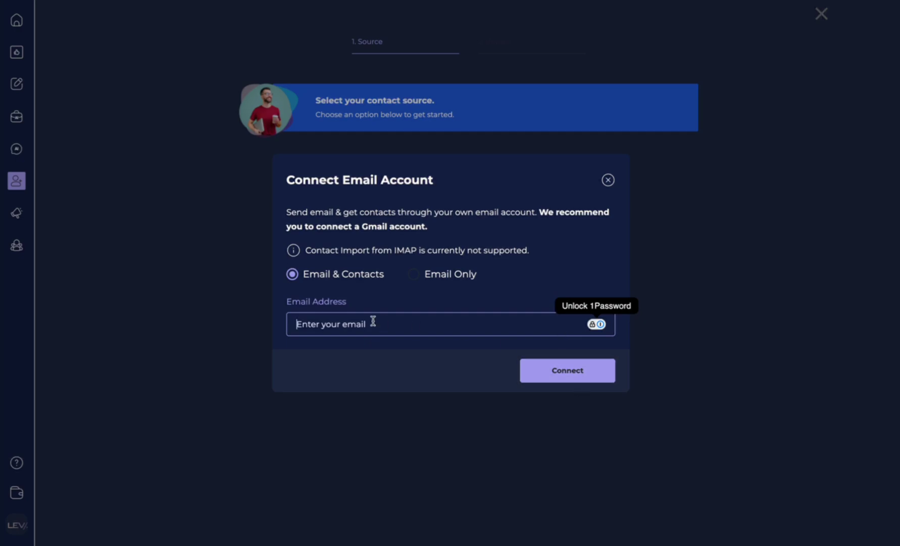
click(424, 280)
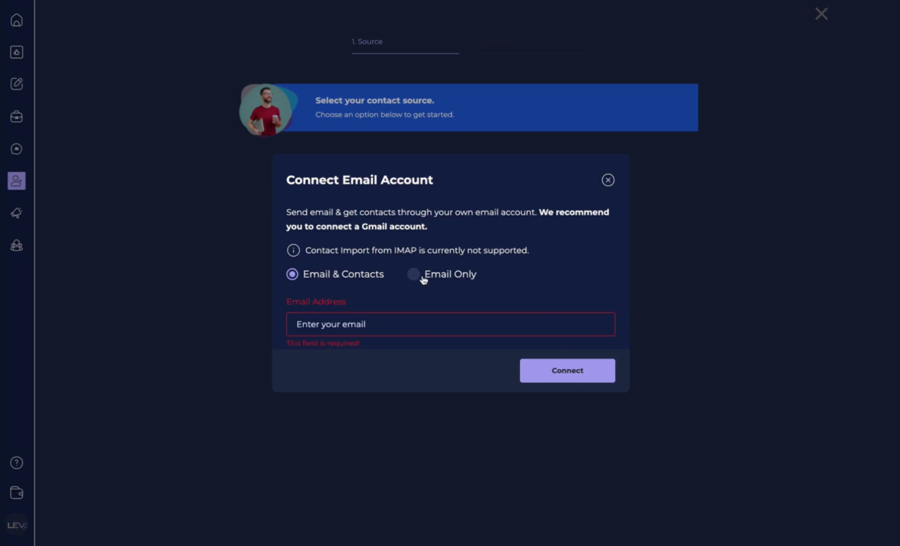
click(298, 276)
click(414, 277)
click(294, 274)
click(321, 328)
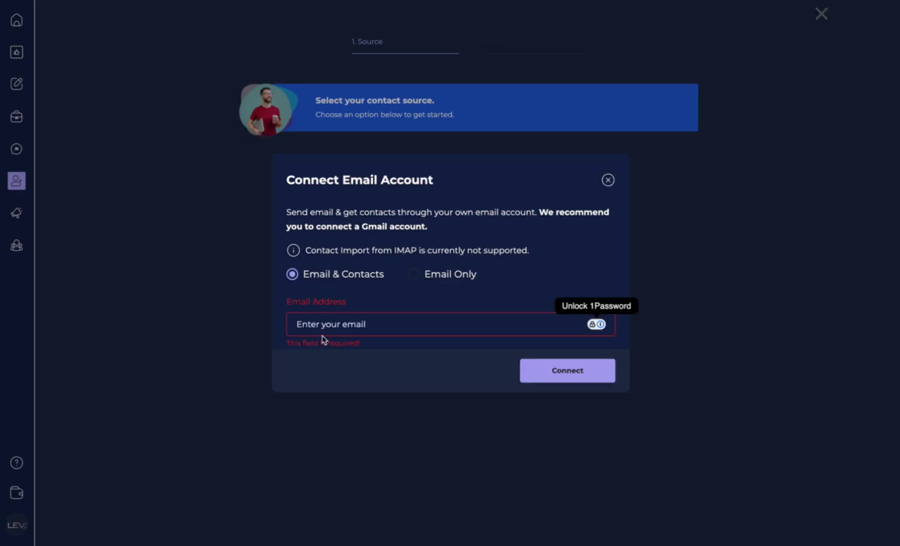
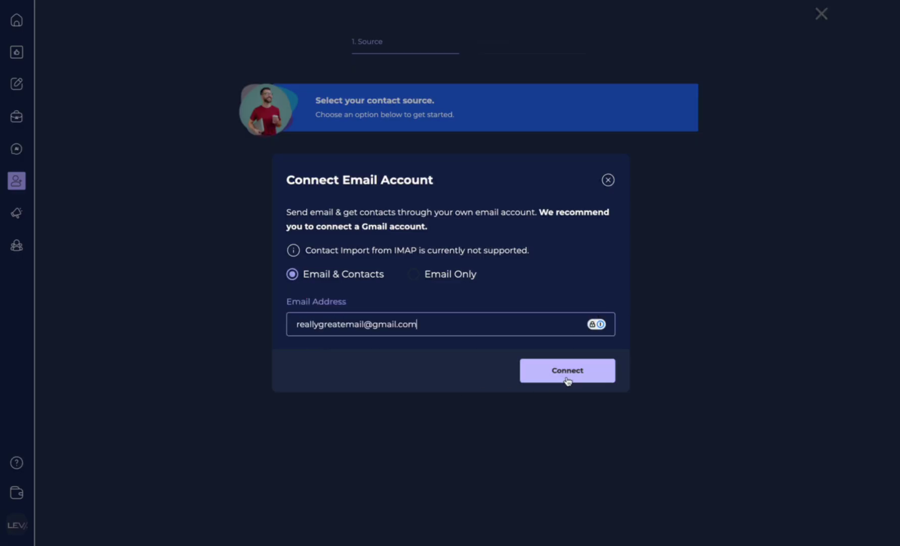
click(609, 180)
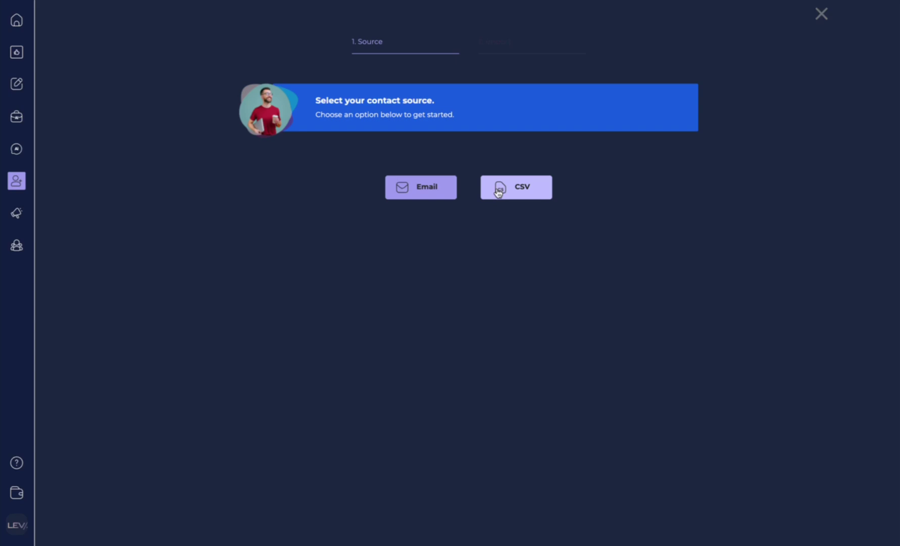
Choose CSV as the contact source and upload fake_contacts.csv from Downloads.
click(513, 194)
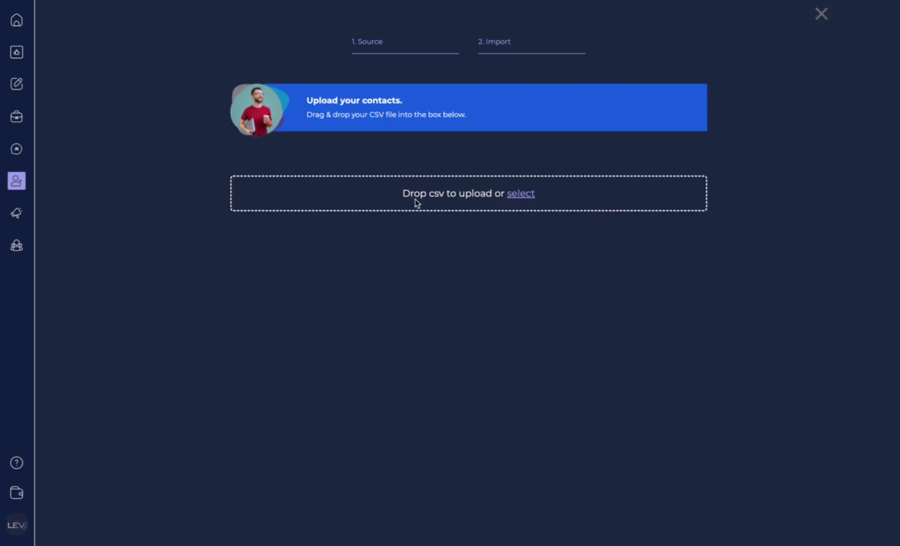
click(521, 194)
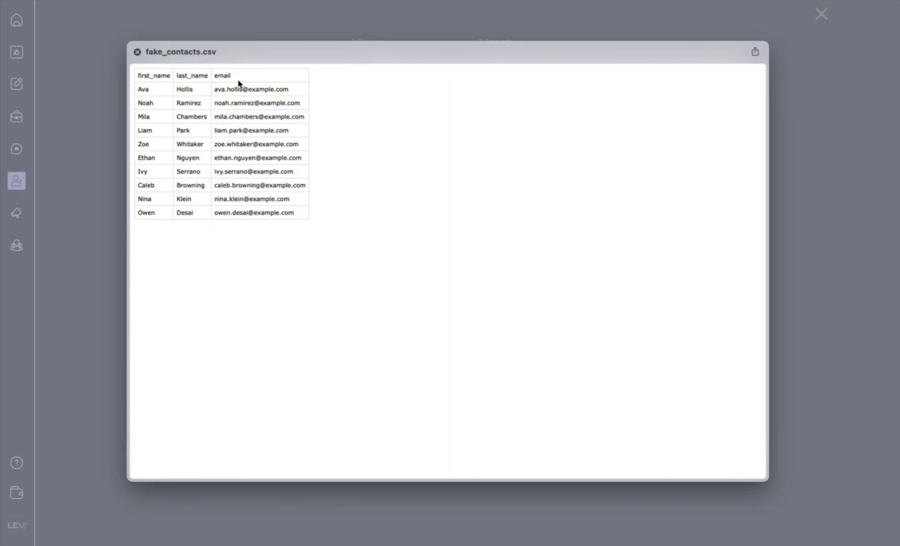
key(space)
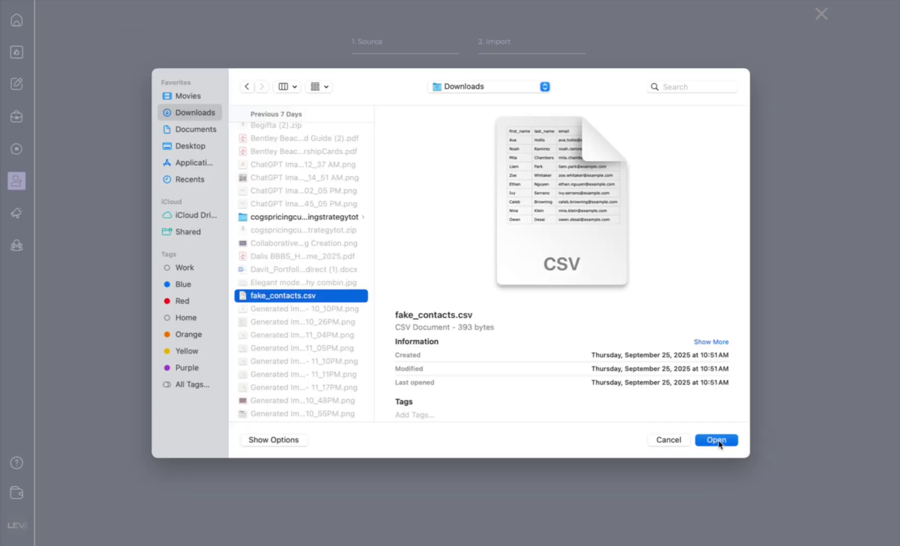
click(719, 454)
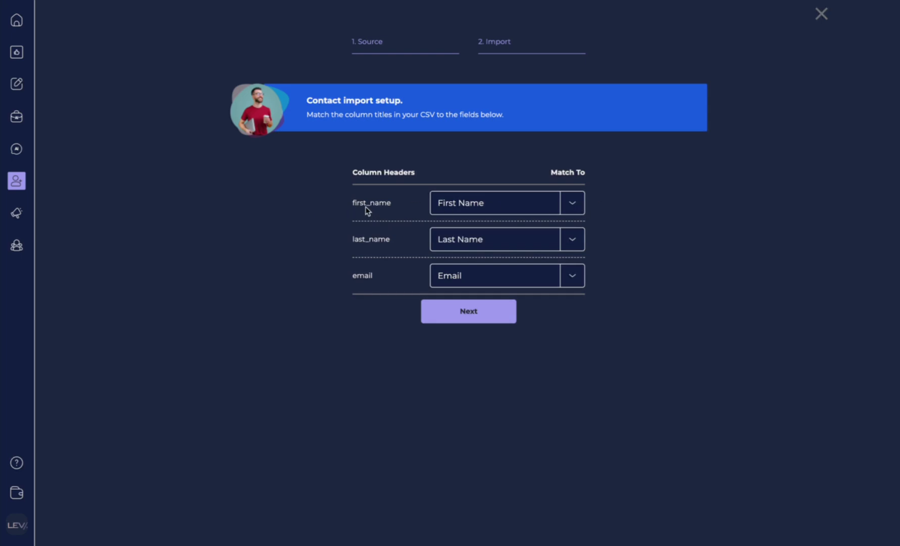
click(577, 206)
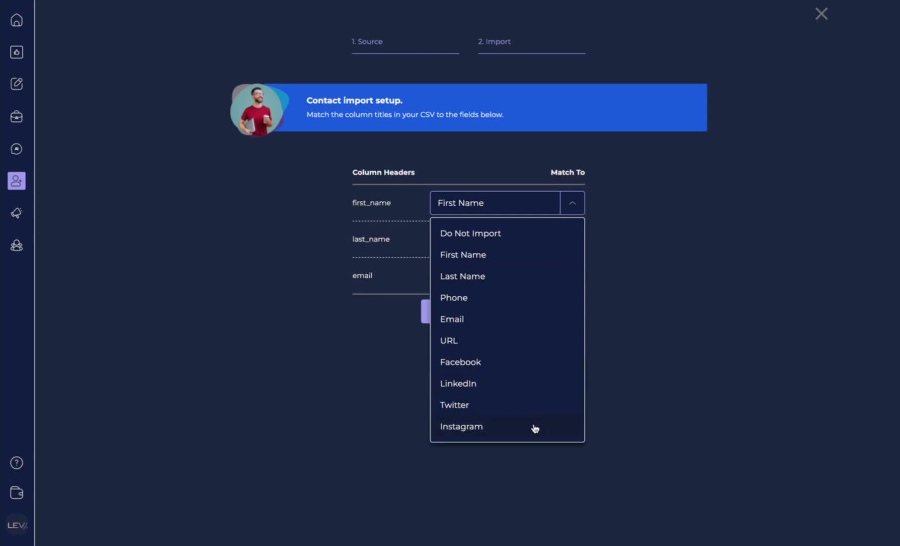
click(678, 210)
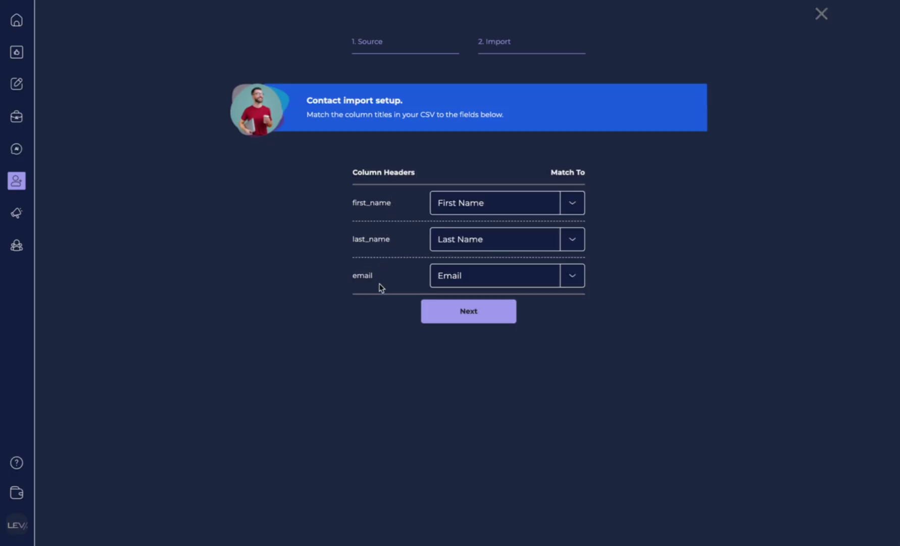
click(583, 212)
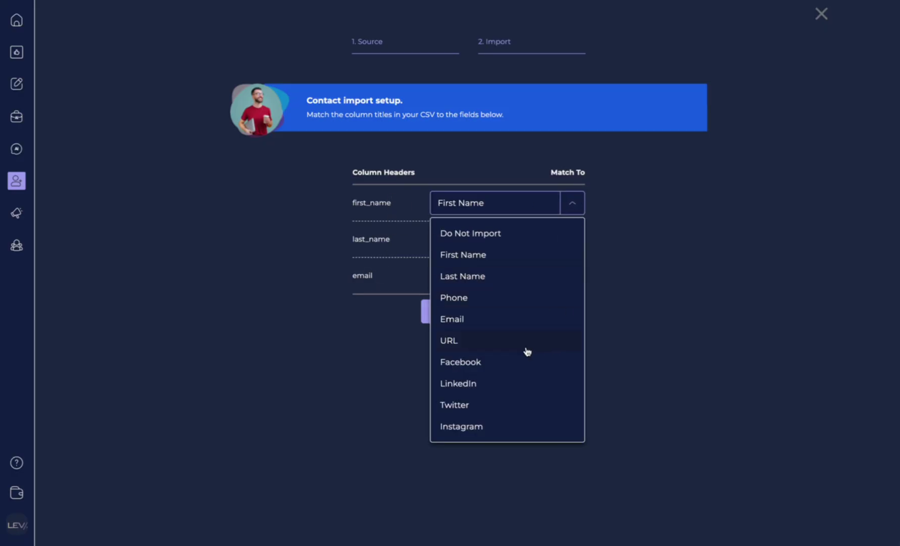
click(573, 208)
click(573, 209)
click(313, 235)
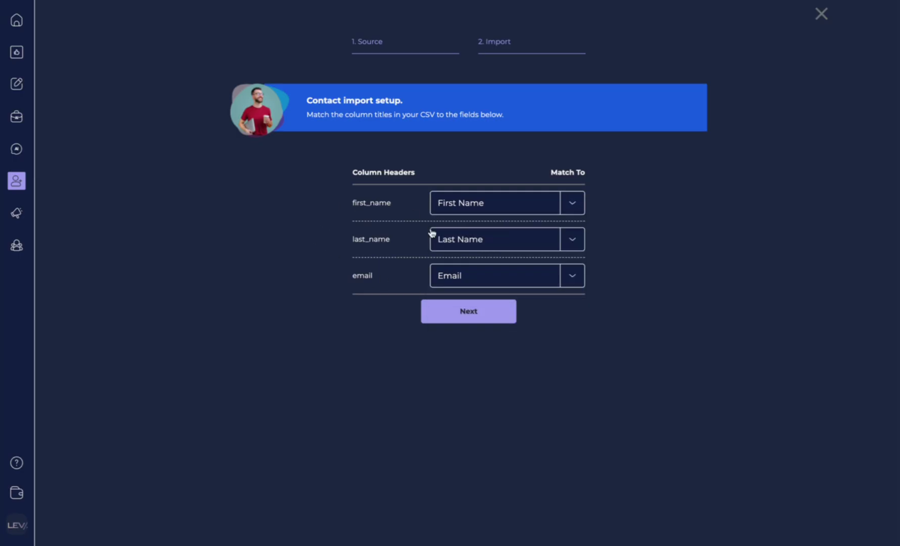
click(574, 247)
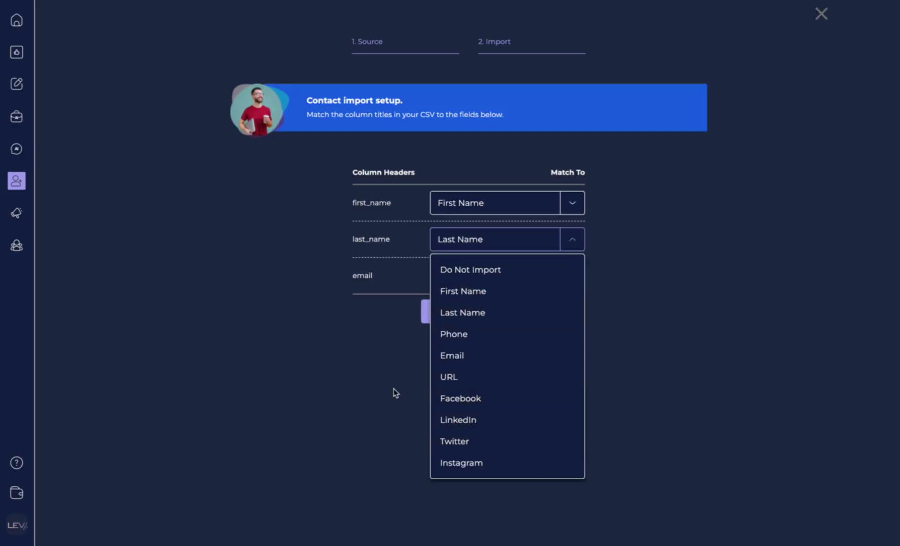
click(365, 395)
click(582, 274)
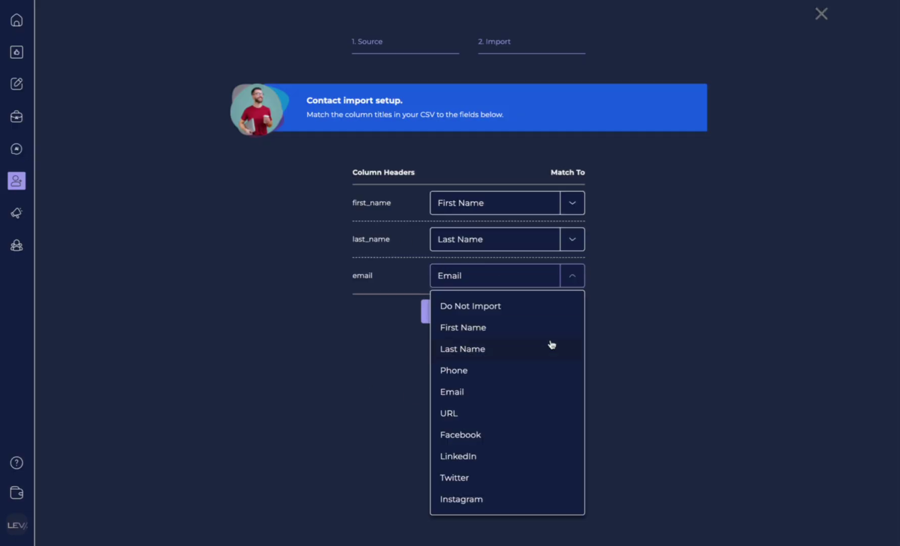
Keep the Email mapping, review the 10 contacts, and import them into 'New Contact List'.
key(Escape)
click(472, 315)
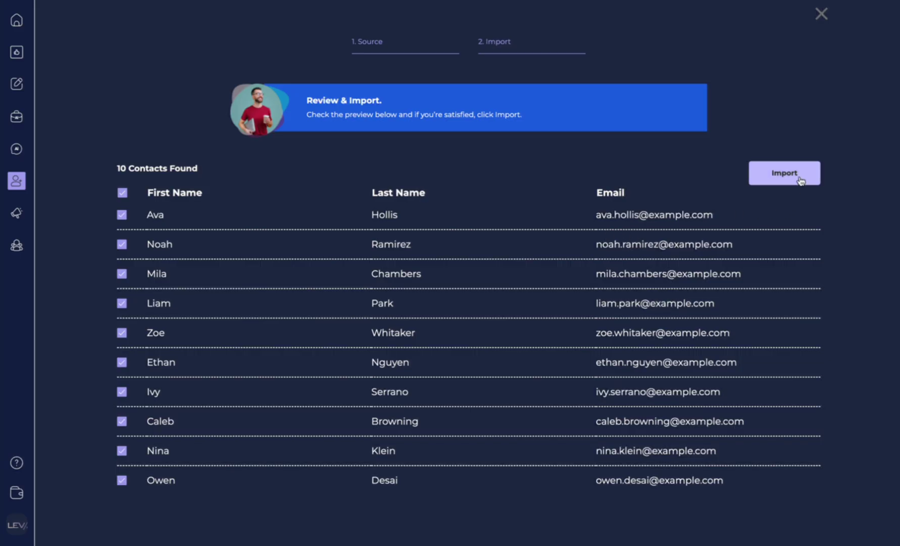
click(786, 174)
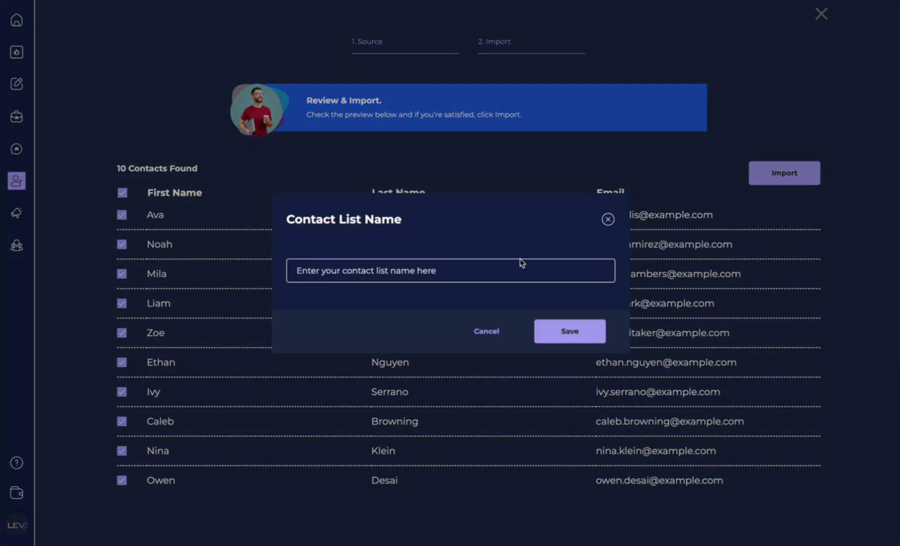
click(354, 270)
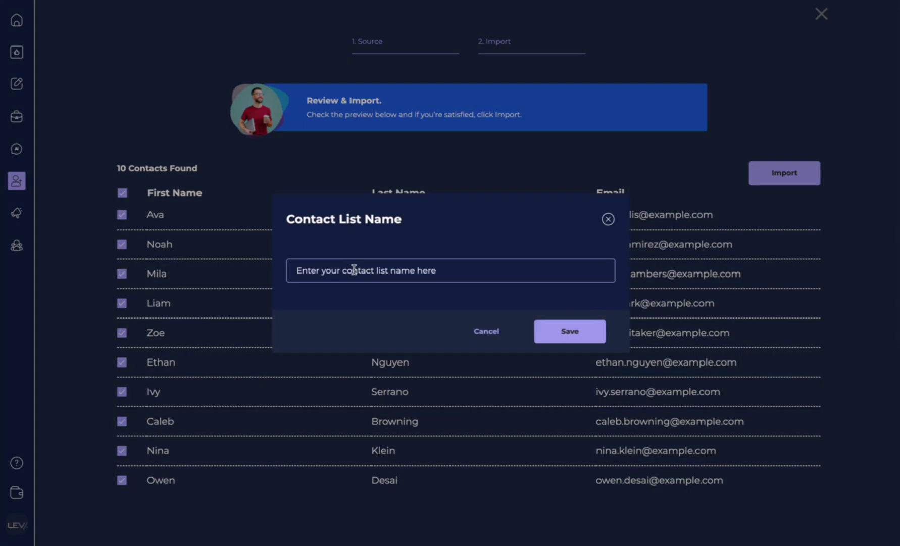
text(New Contact List)
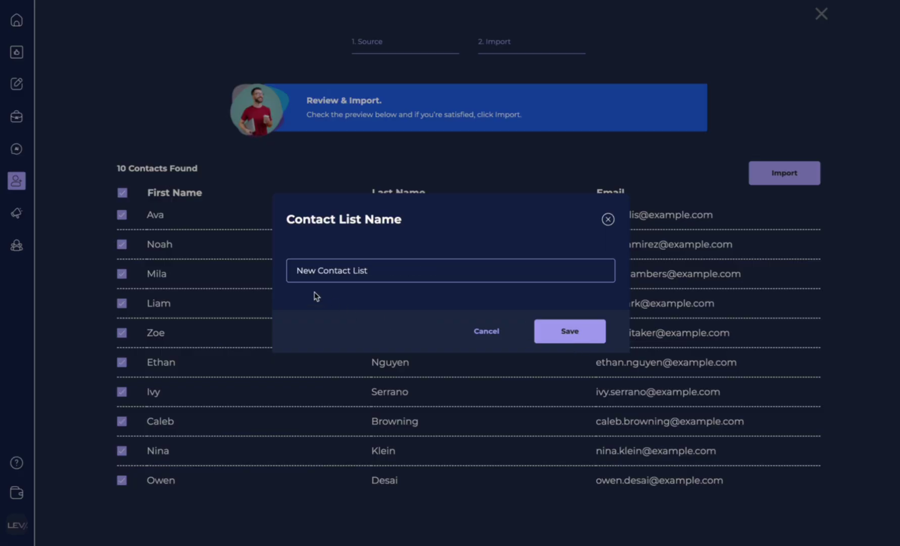
click(577, 335)
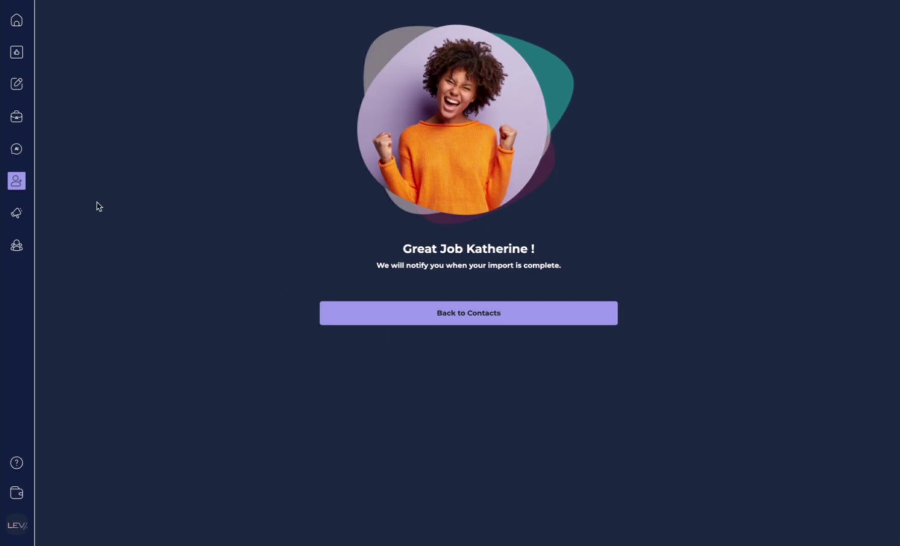
Open My Contacts and view the first imported contact's profile from New Contact List.
mouse_move(18, 181)
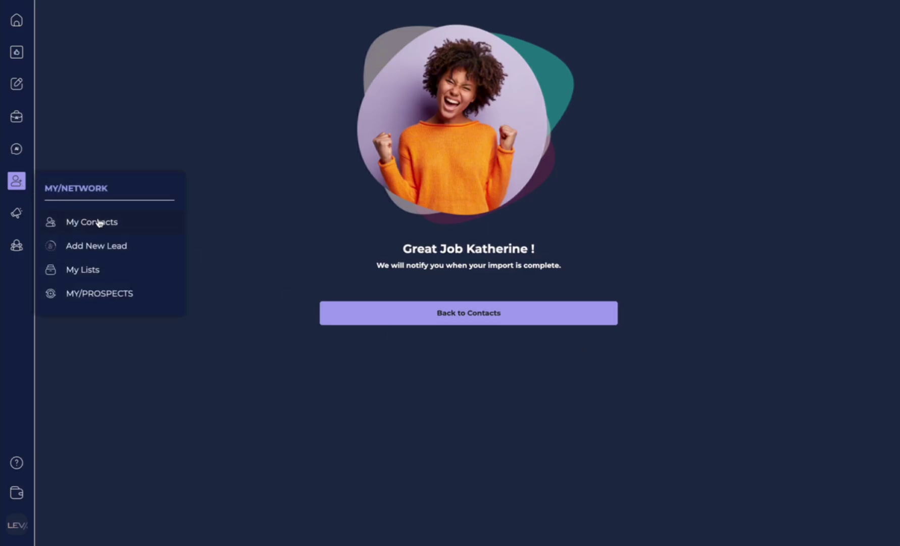
click(101, 223)
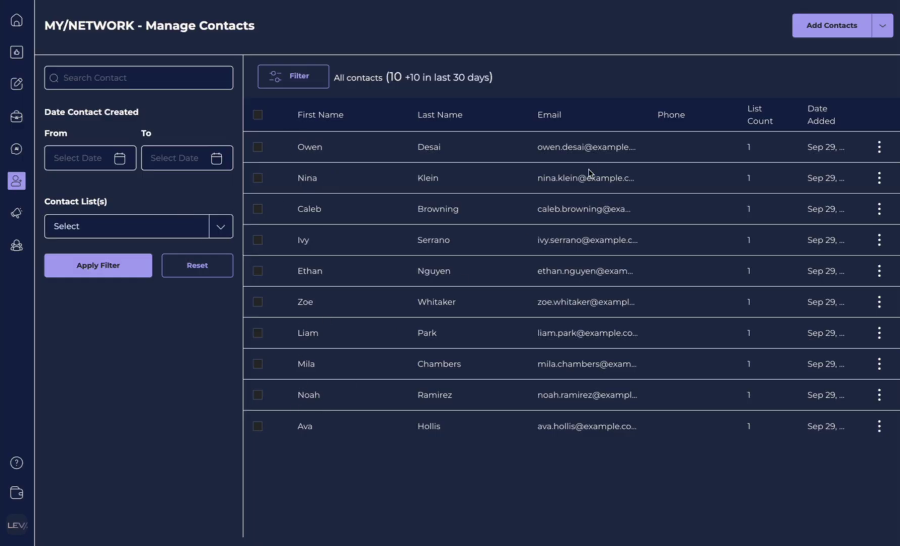
click(591, 147)
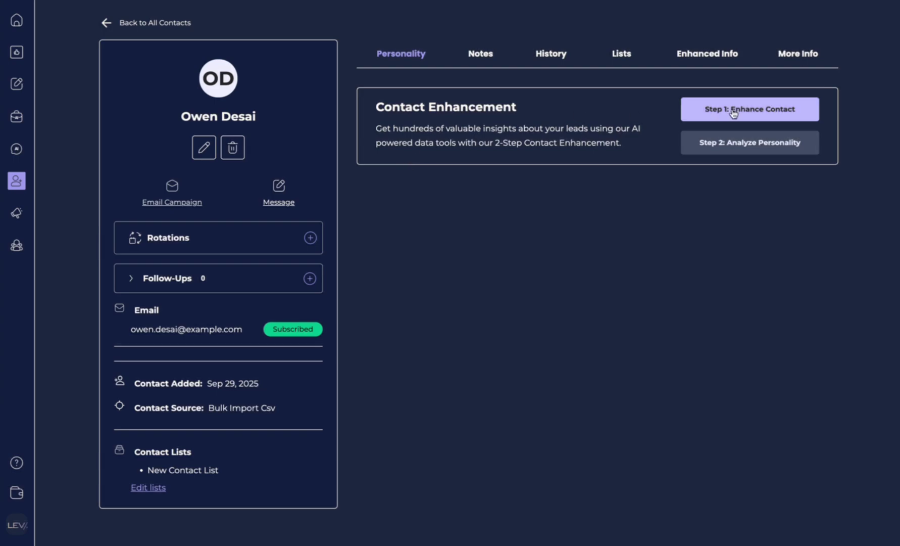
mouse_move(17, 182)
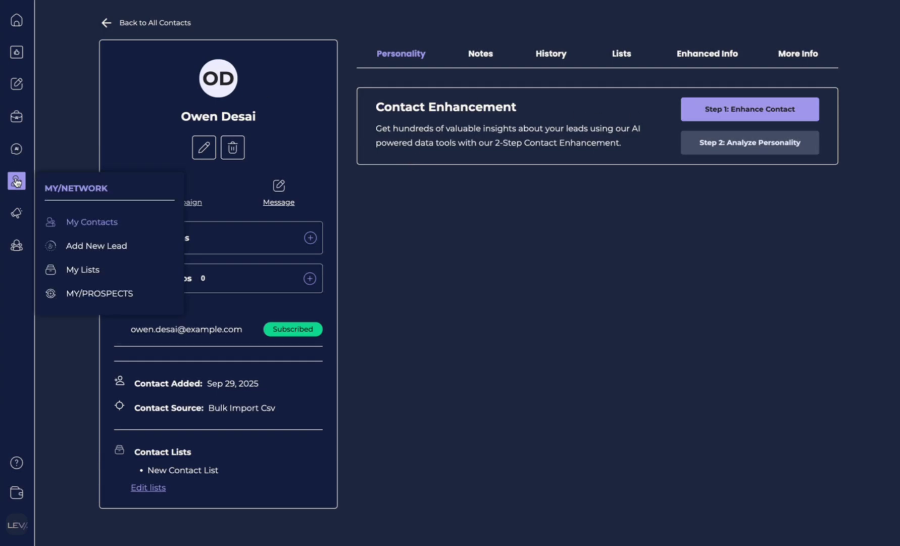
In My Lists, create a list named 'New List For Demo' and return to the overview.
click(93, 277)
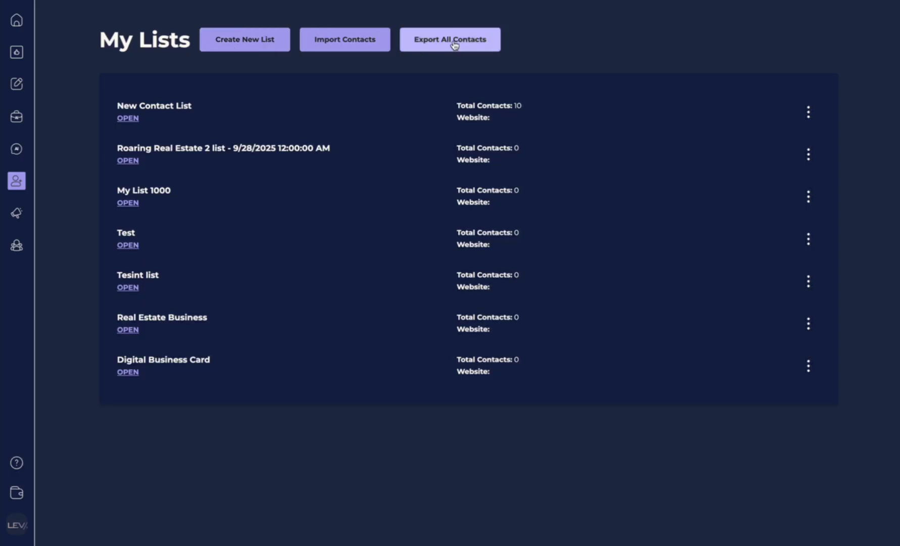
click(222, 50)
click(369, 279)
text(New List For Demo)
click(590, 343)
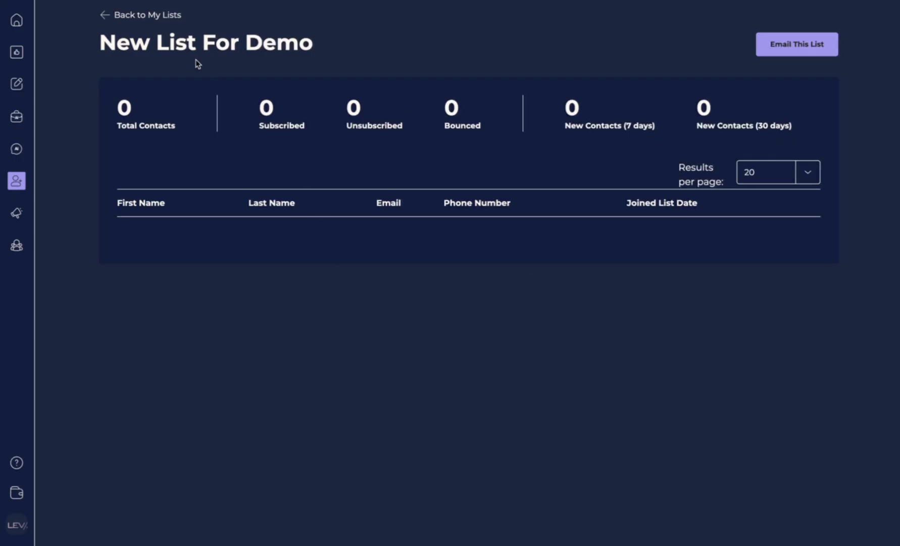
click(106, 21)
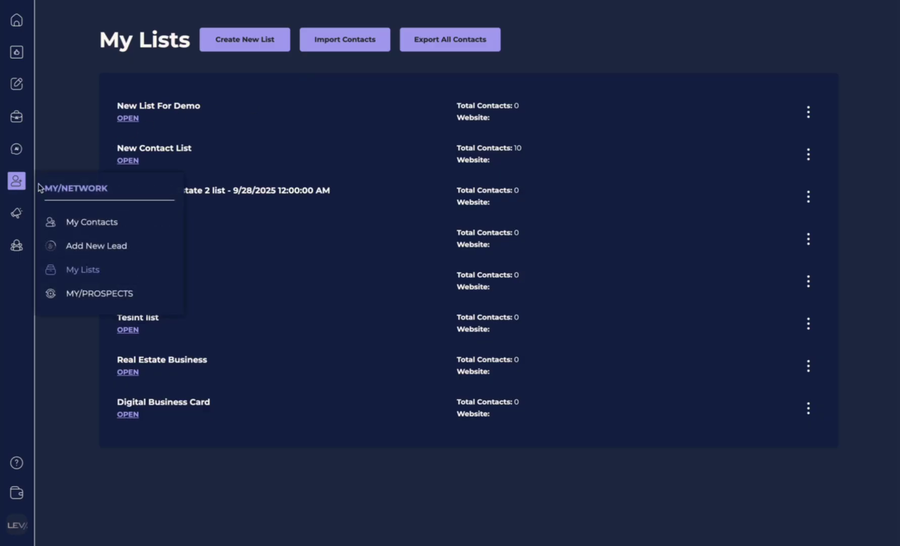
Tick New List For Demo on the second contact's Lists tab.
click(13, 182)
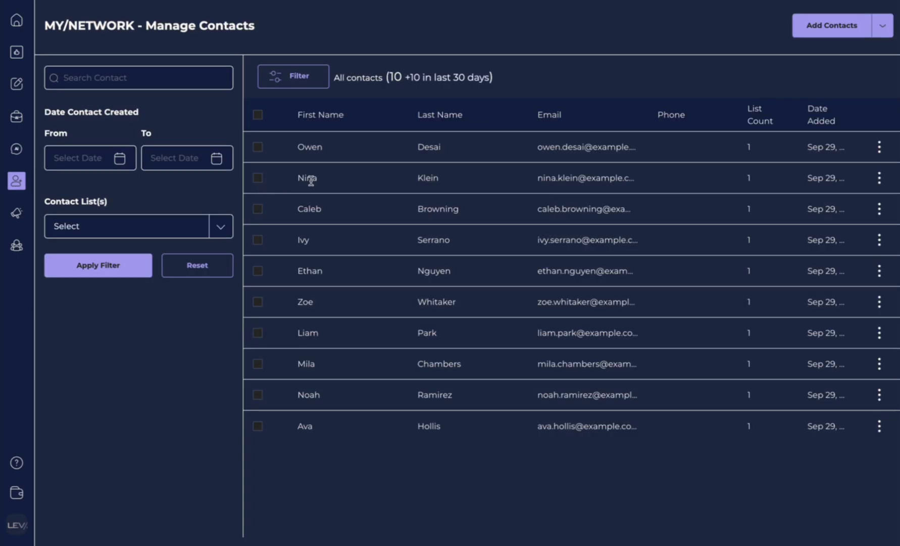
click(553, 175)
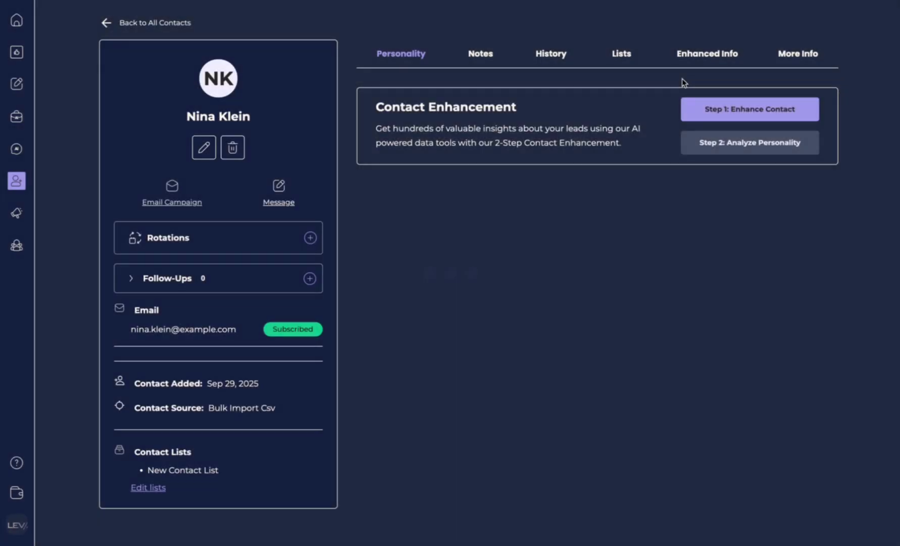
click(622, 54)
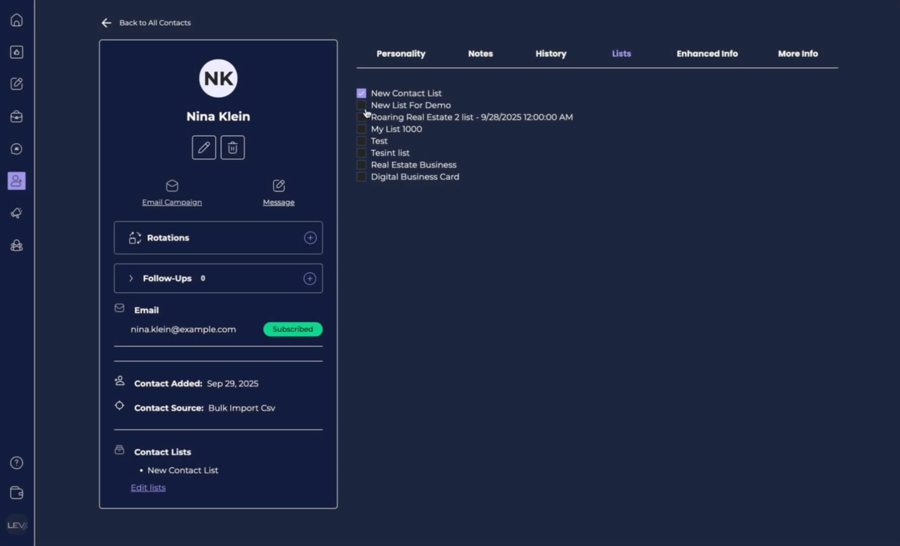
click(362, 106)
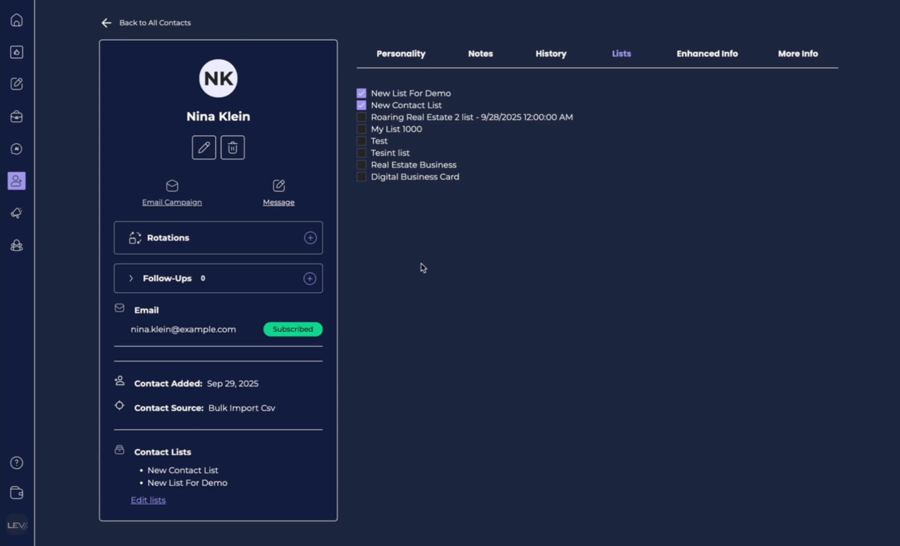
mouse_move(29, 230)
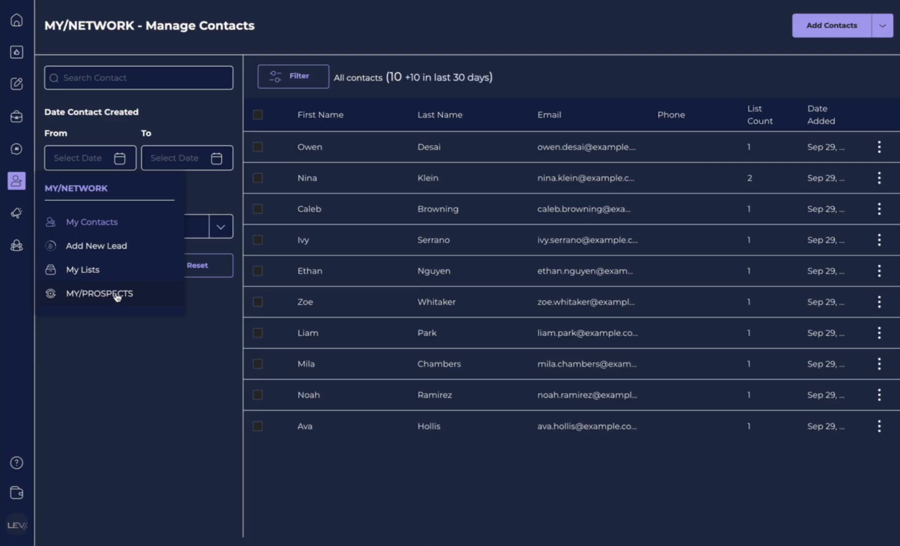
On MY/PROSPECTS, target City Miami, State Florida, Country United States.
click(117, 295)
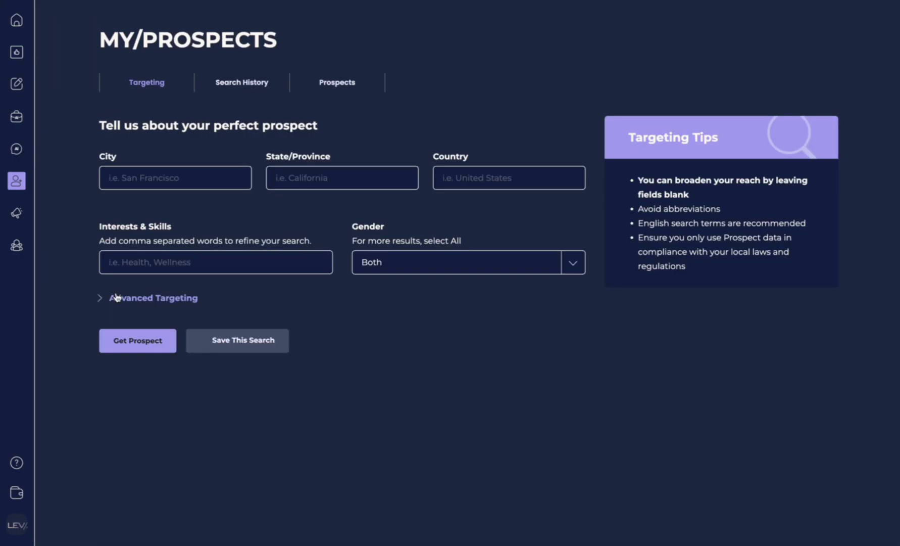
click(167, 178)
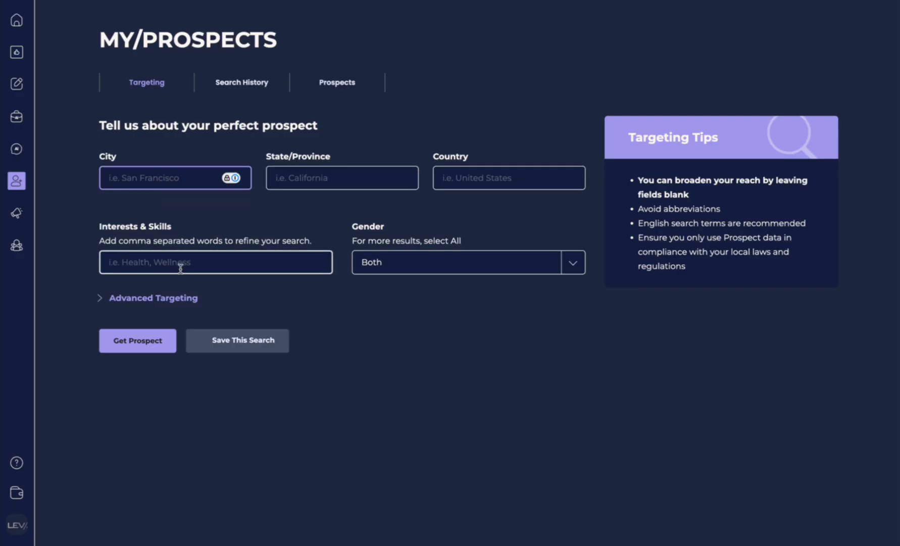
click(580, 267)
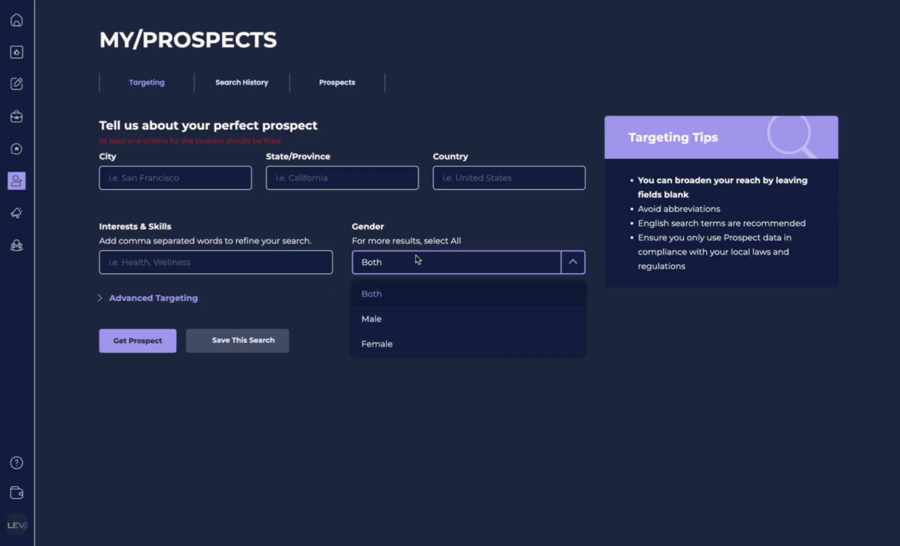
click(194, 183)
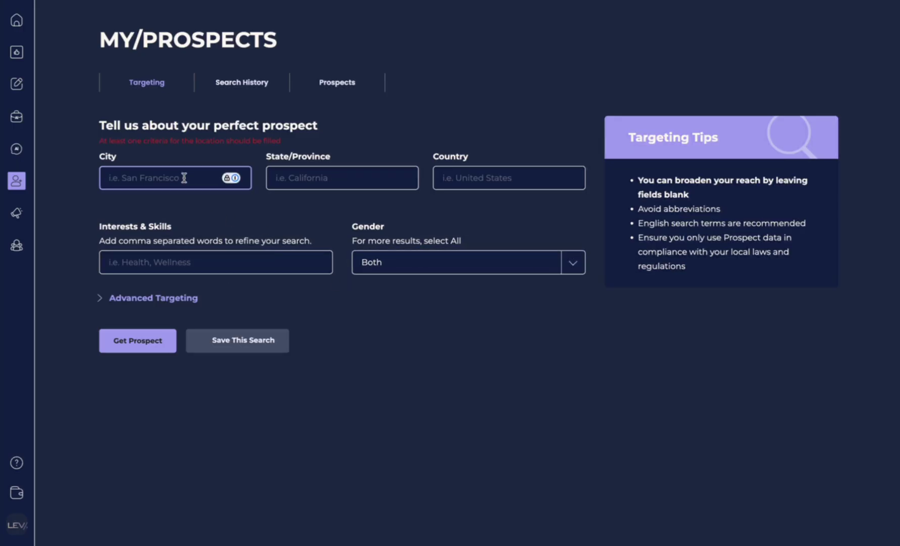
text(Miami)
key(Tab)
text(F)
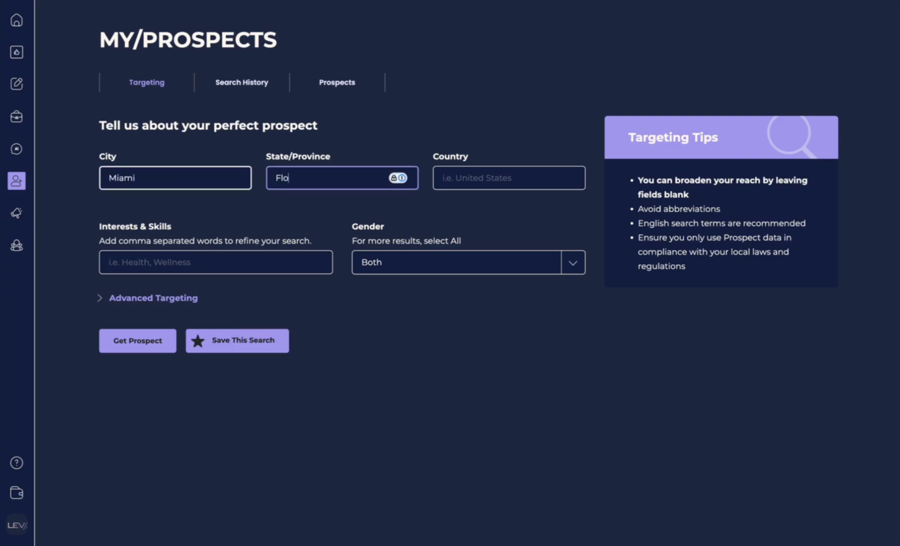
click(489, 179)
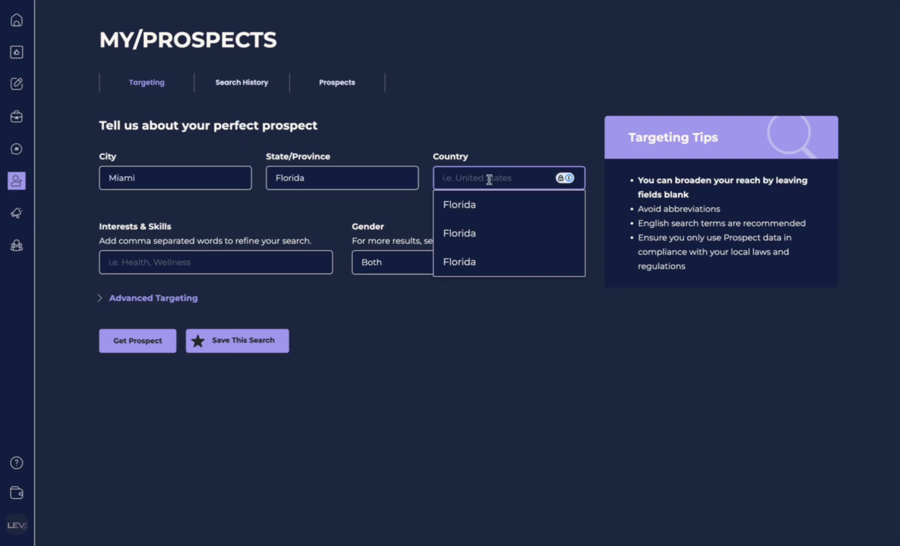
text(United)
click(473, 204)
Add Real Estate under Interests & Skills.
click(169, 272)
text(H)
key(BackSpace)
text(Real es)
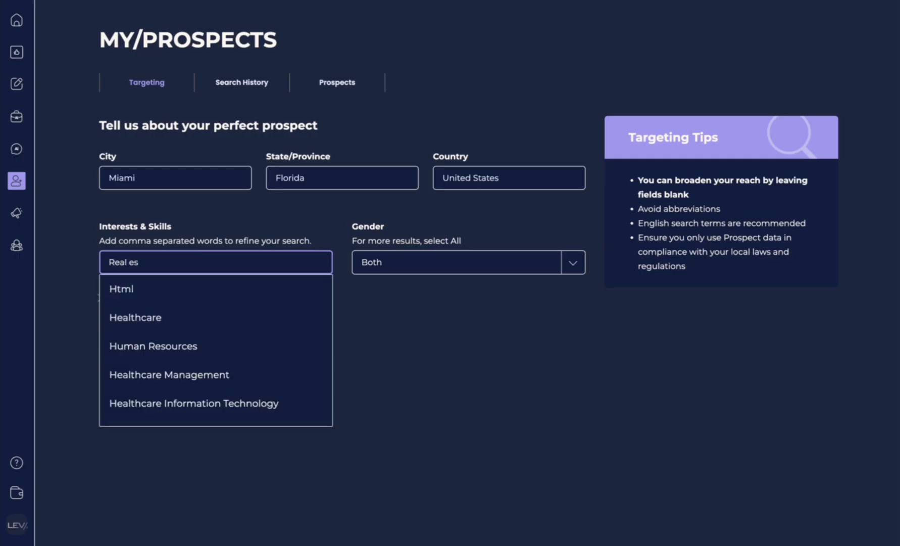
text(t)
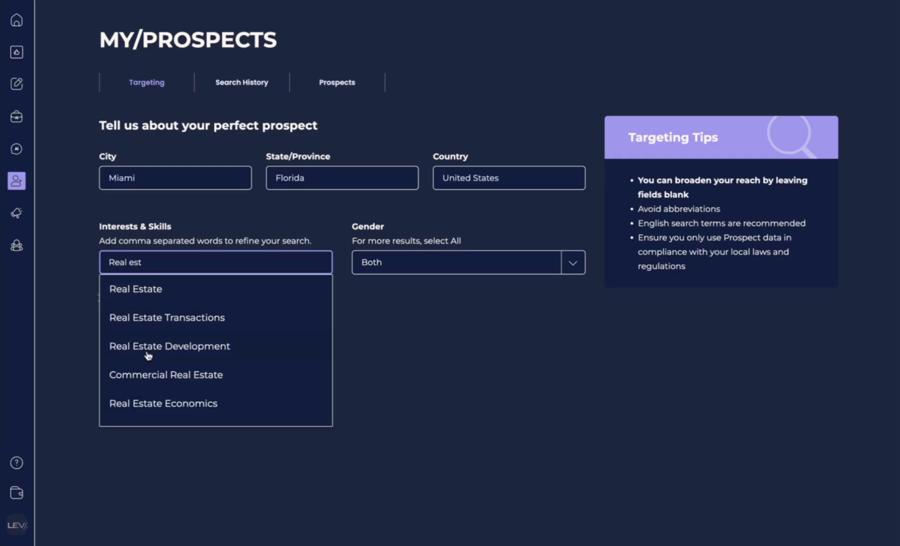
click(158, 291)
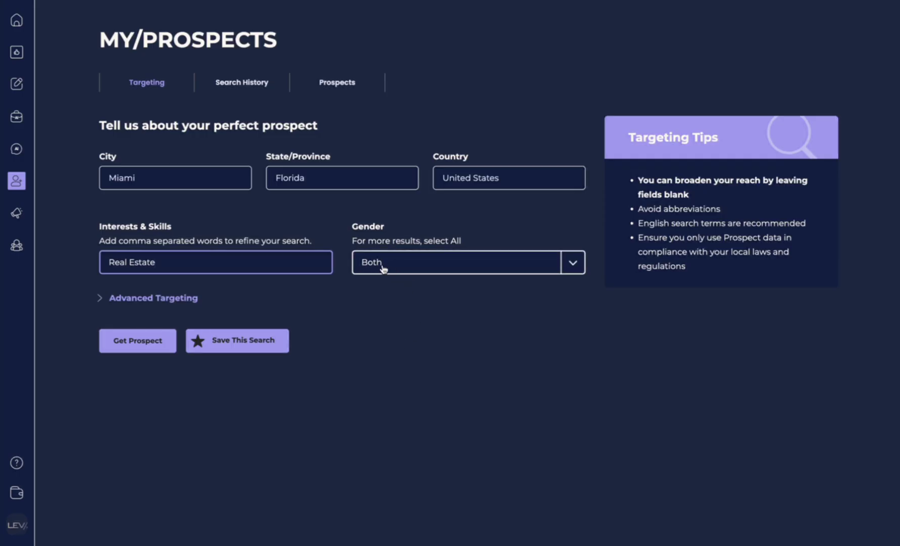
Review the advanced filters, leaving Age and Preferred Contact Method at All.
click(102, 298)
scroll(139, 351, down, 1)
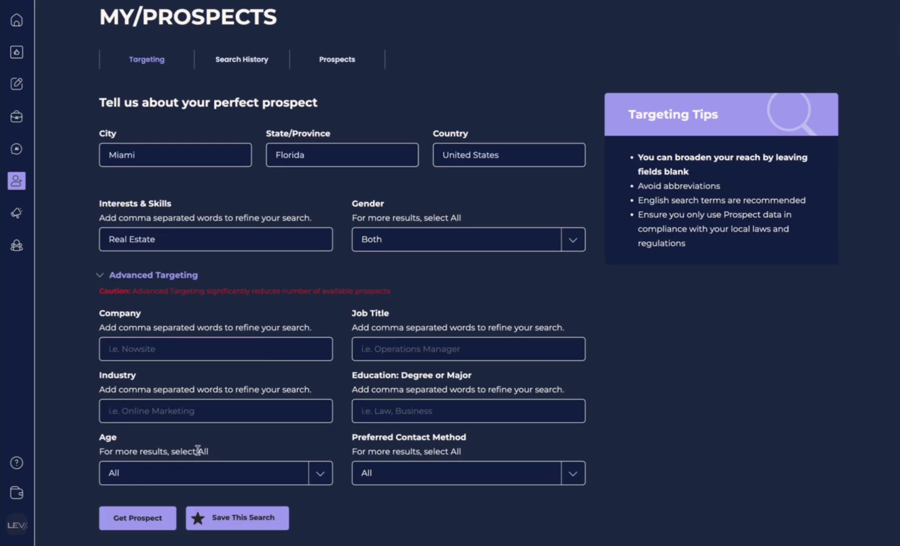
click(238, 345)
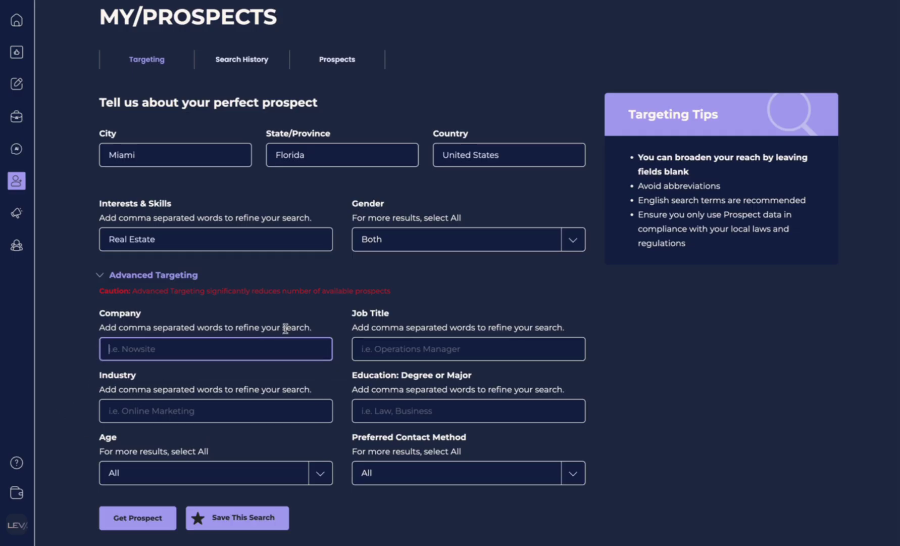
click(417, 350)
click(296, 416)
click(404, 410)
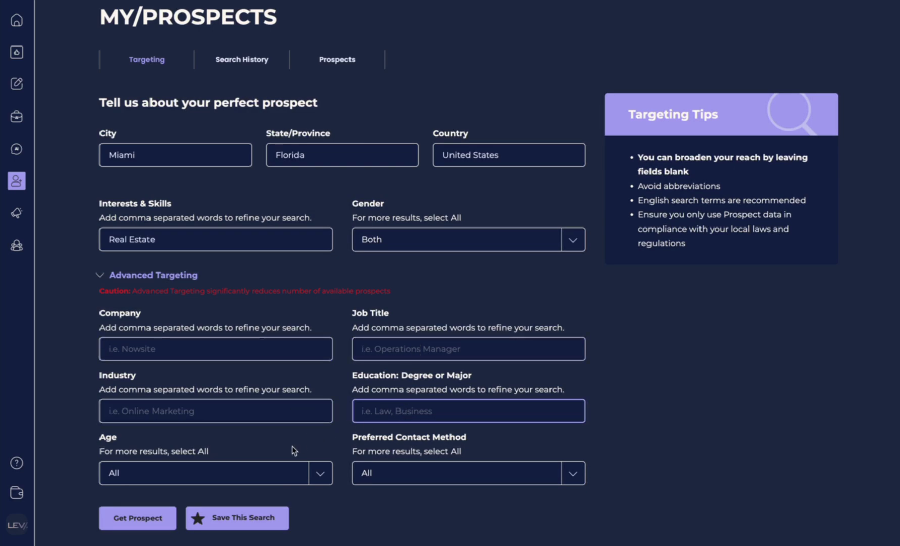
click(330, 480)
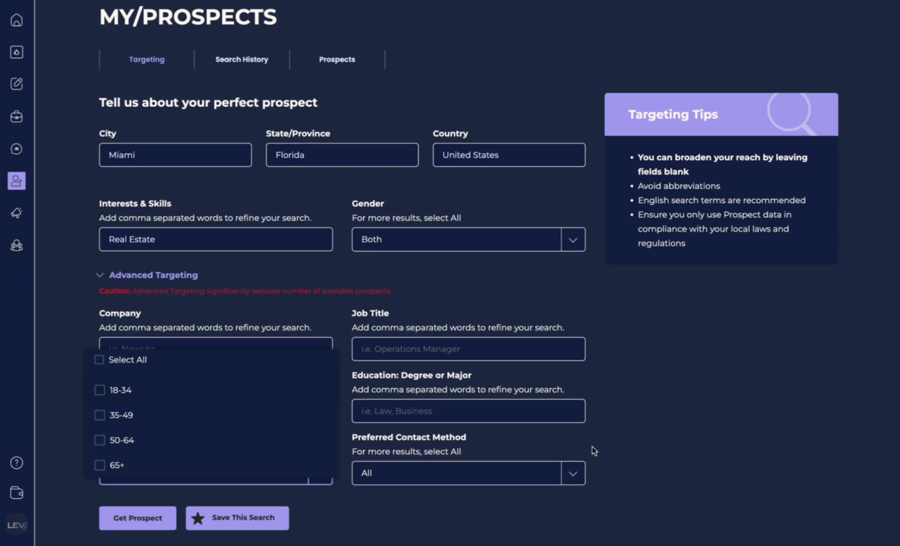
click(666, 433)
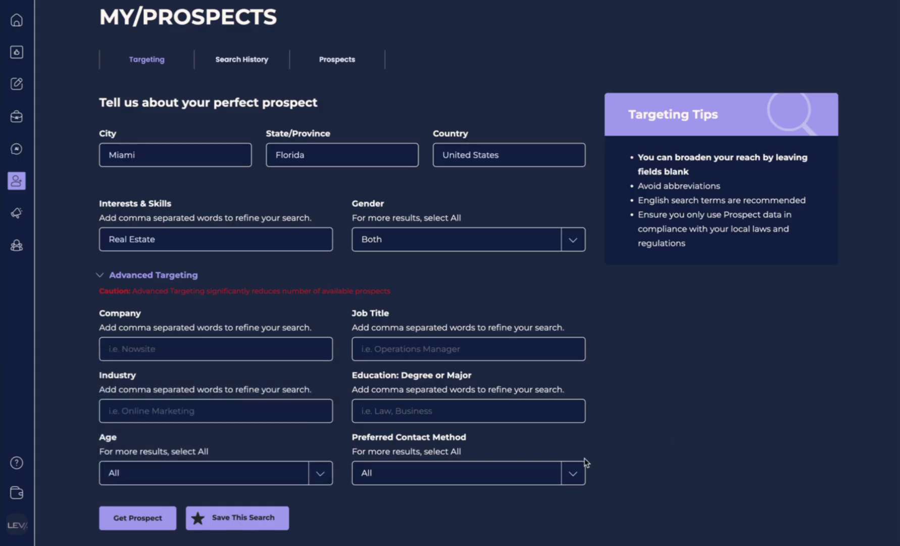
click(575, 471)
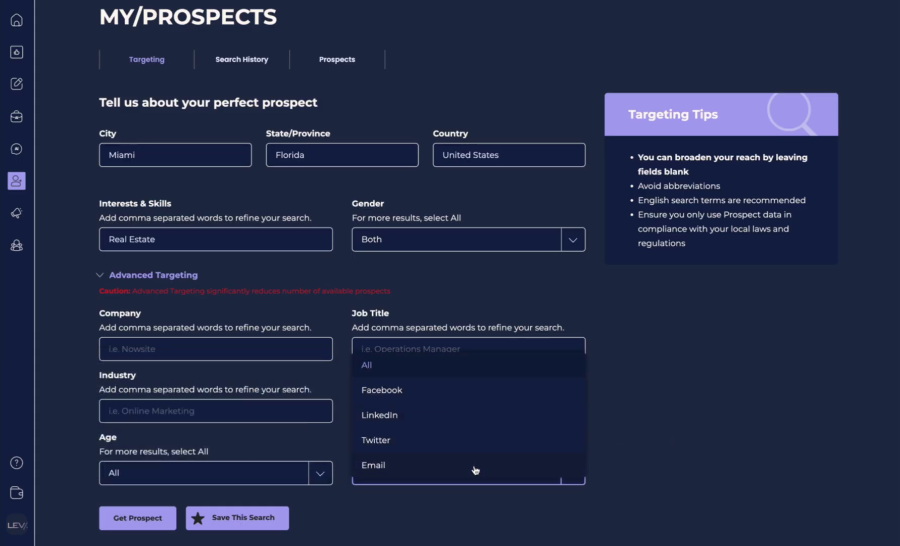
click(672, 414)
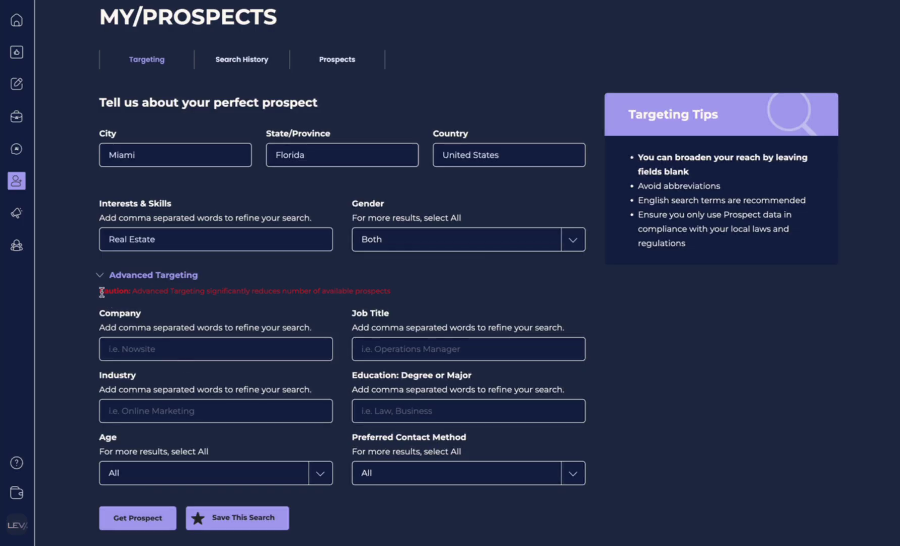
Collapse the Advanced Targeting section.
drag(100, 291, 357, 295)
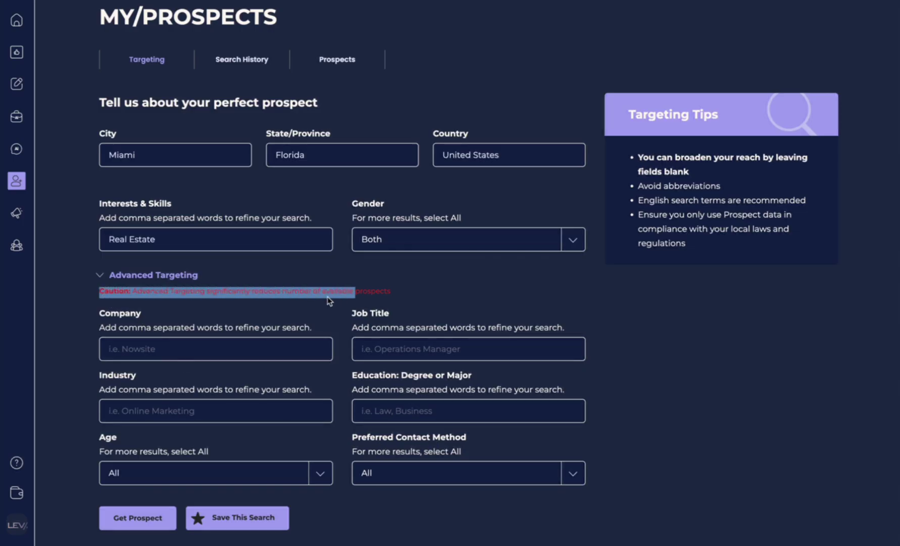
click(311, 315)
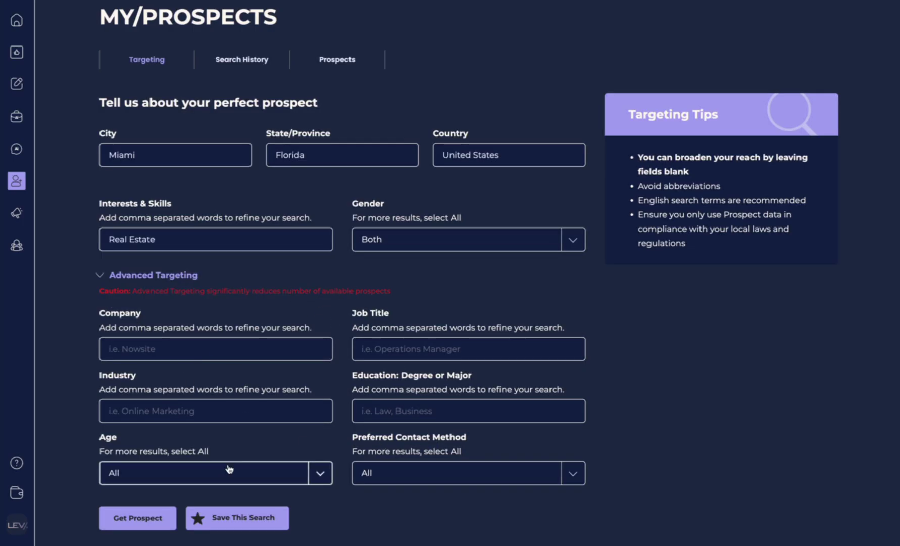
click(101, 278)
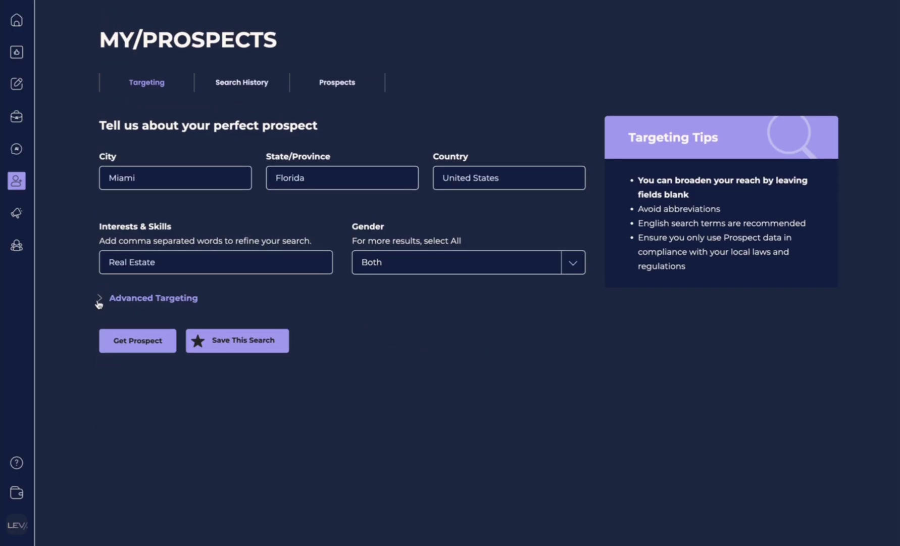
click(99, 299)
click(99, 301)
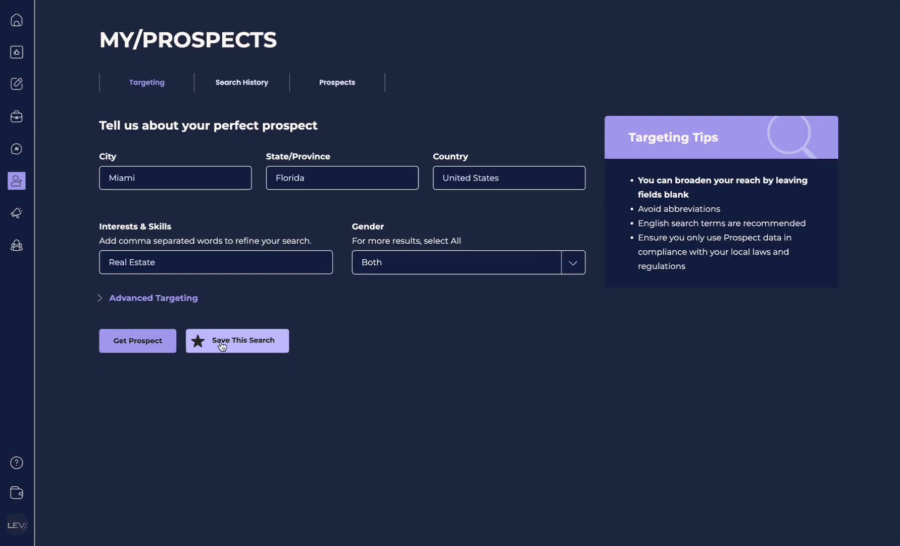
Run Get Prospect and expand the returned Miami prospect's Personality profile.
click(134, 343)
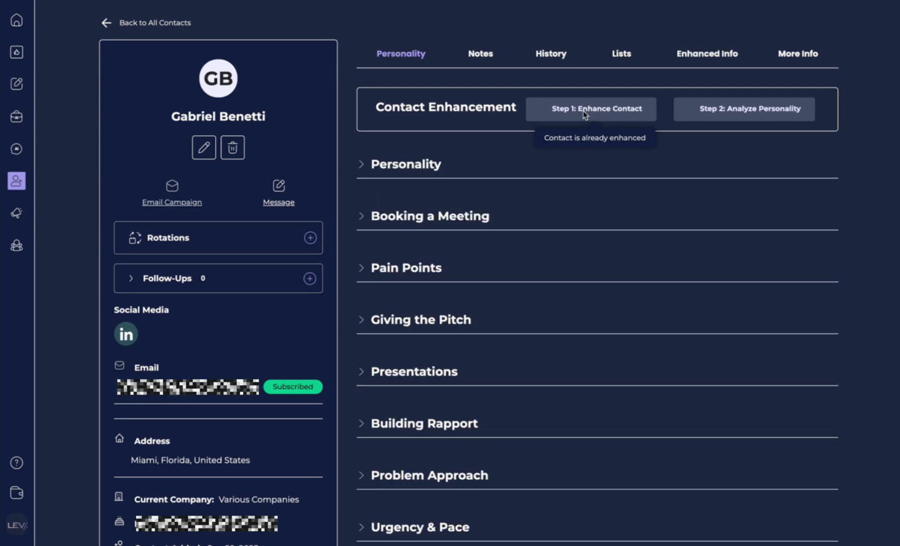
click(359, 167)
scroll(475, 367, down, 7)
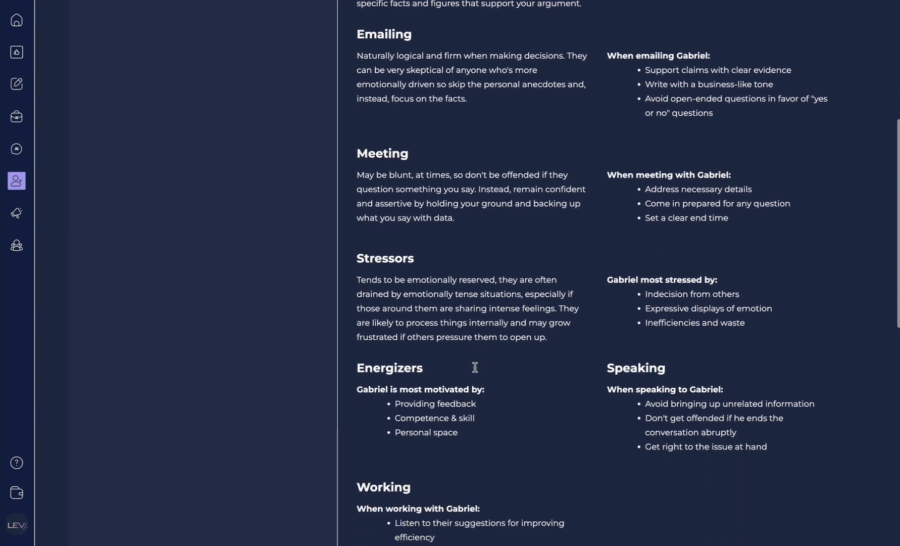
scroll(475, 369, down, 7)
scroll(475, 370, up, 15)
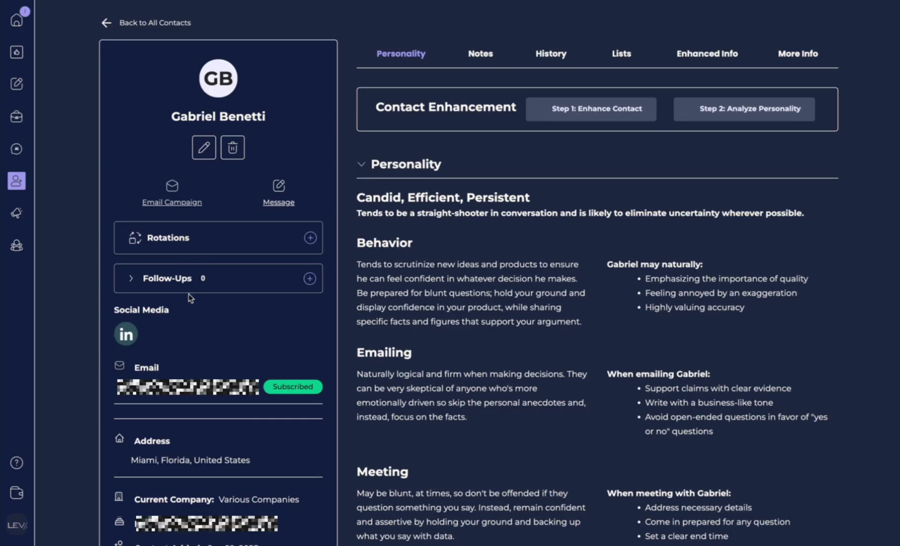
Open MY/PROSPECTS Search History and view the saved search's criteria.
mouse_move(17, 181)
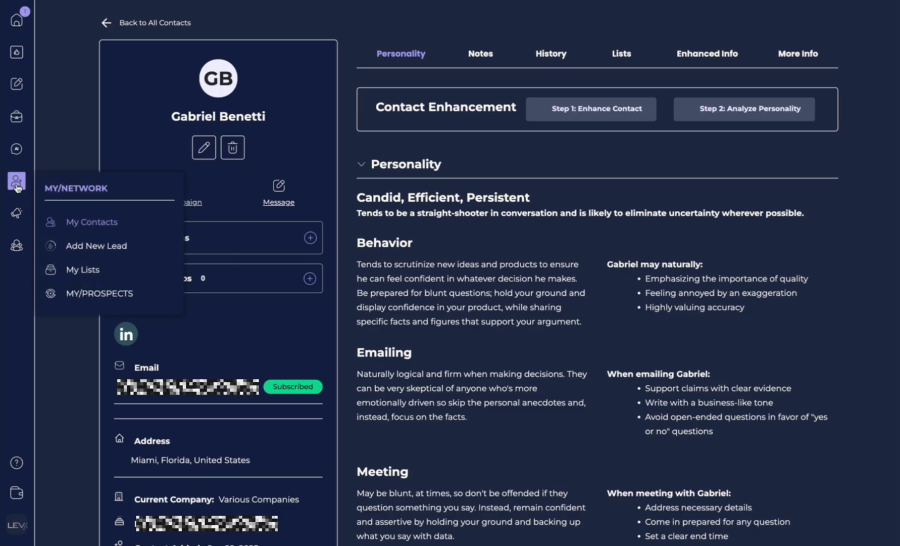
click(98, 294)
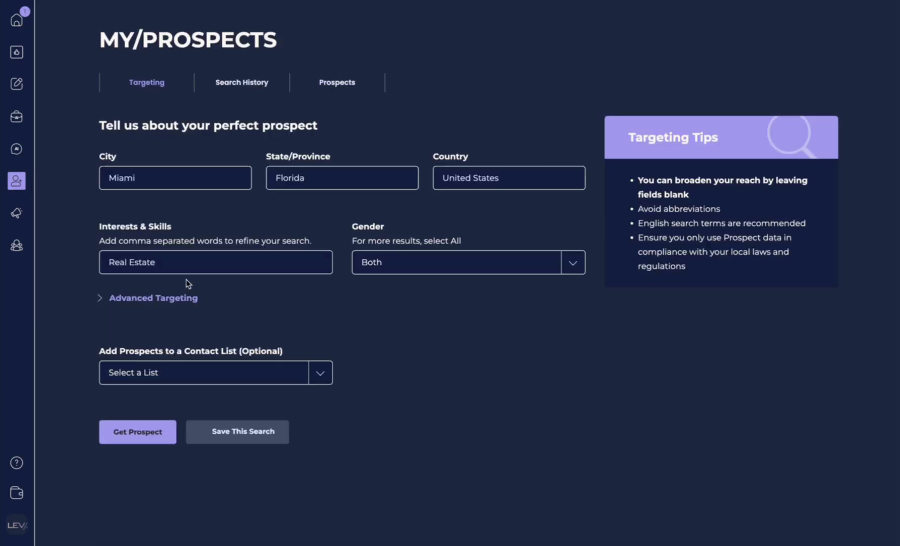
click(227, 86)
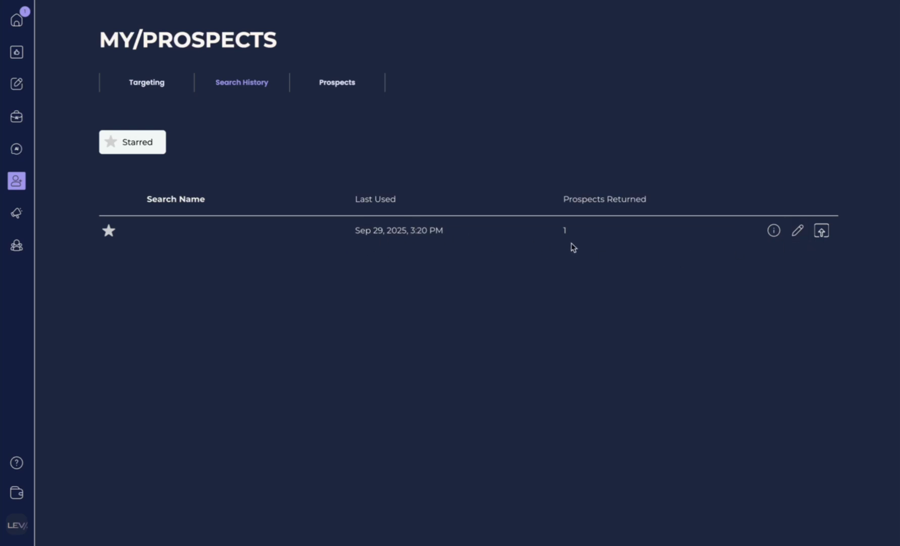
click(774, 231)
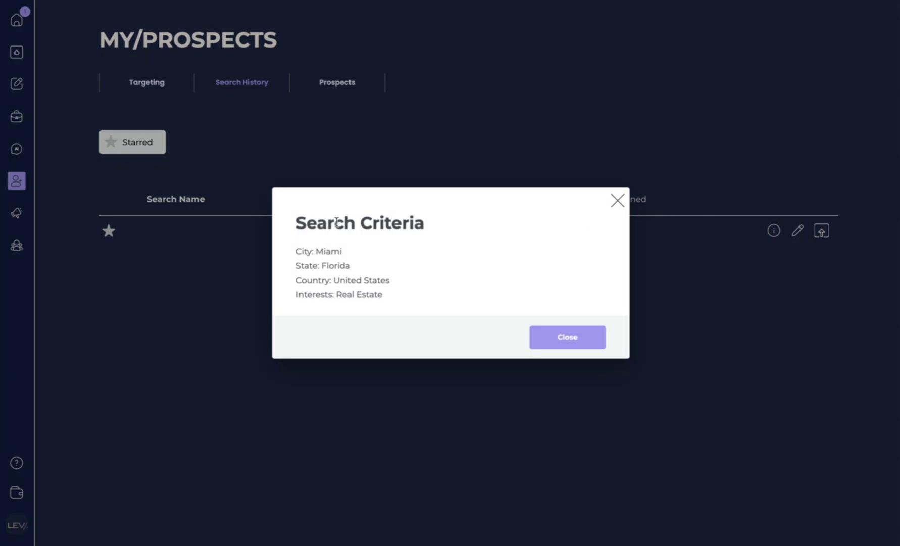
click(615, 203)
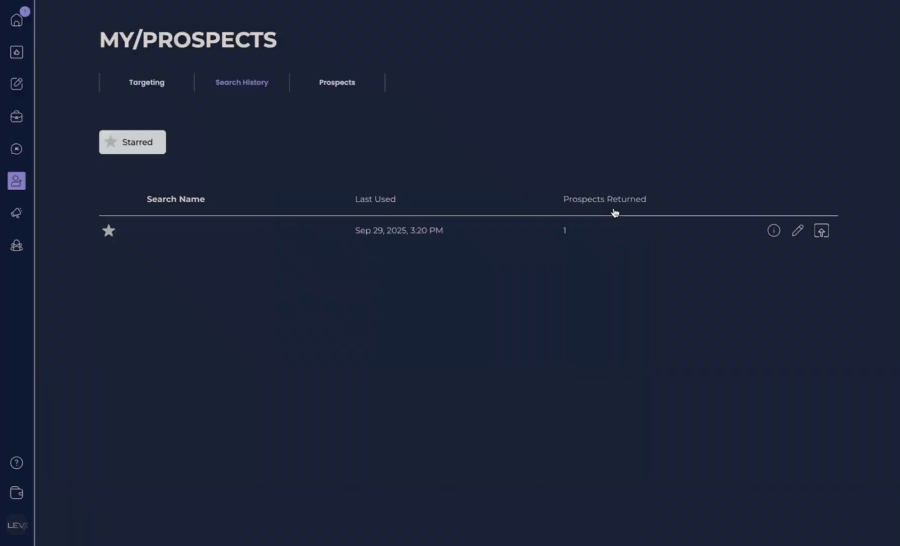
click(774, 232)
click(615, 200)
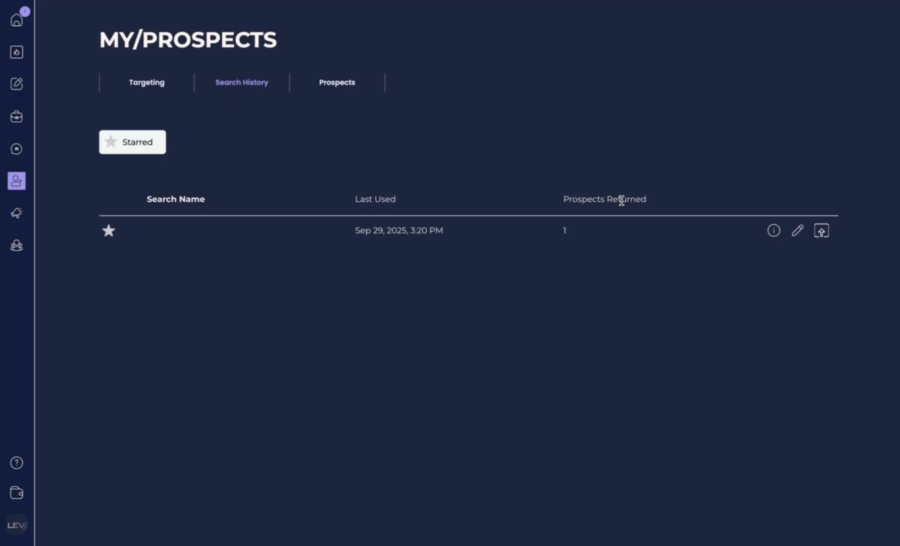
Rename the saved search to 'Real Estate Miami'.
click(798, 232)
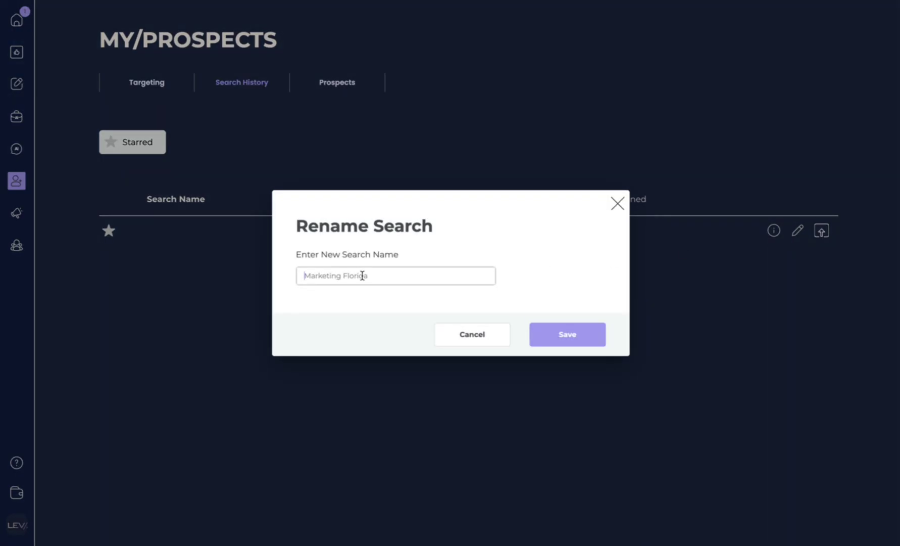
click(413, 279)
text(Real Estate Miami)
click(591, 338)
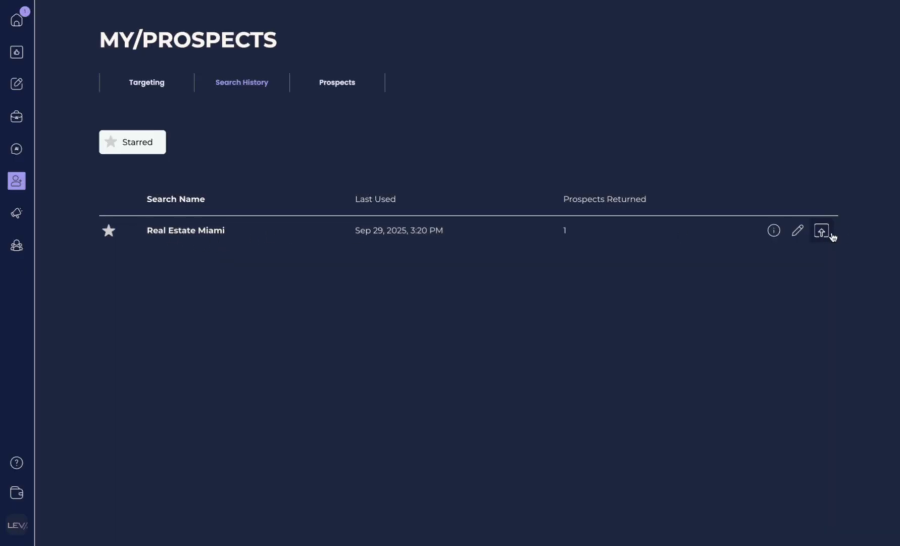
Reload the saved Real Estate Miami search, get one more prospect, and open its contact record.
click(817, 234)
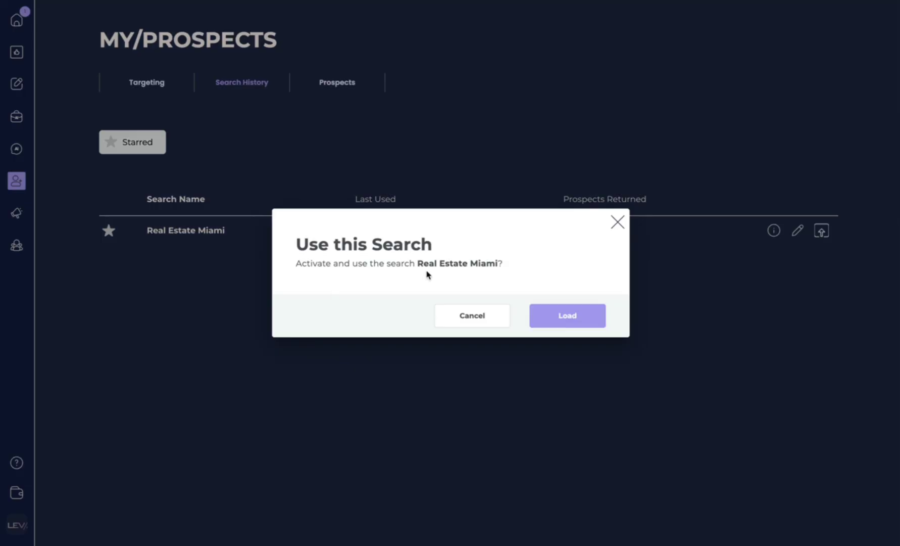
click(595, 314)
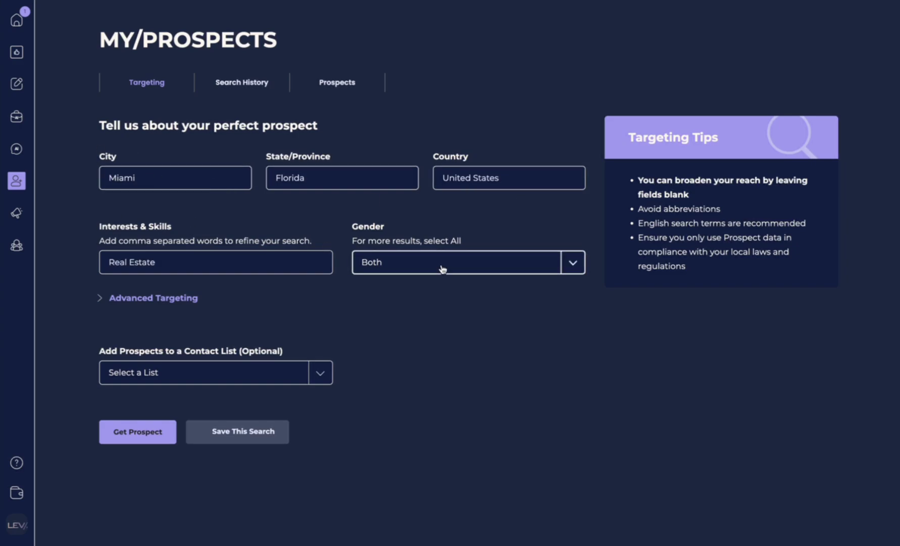
click(135, 430)
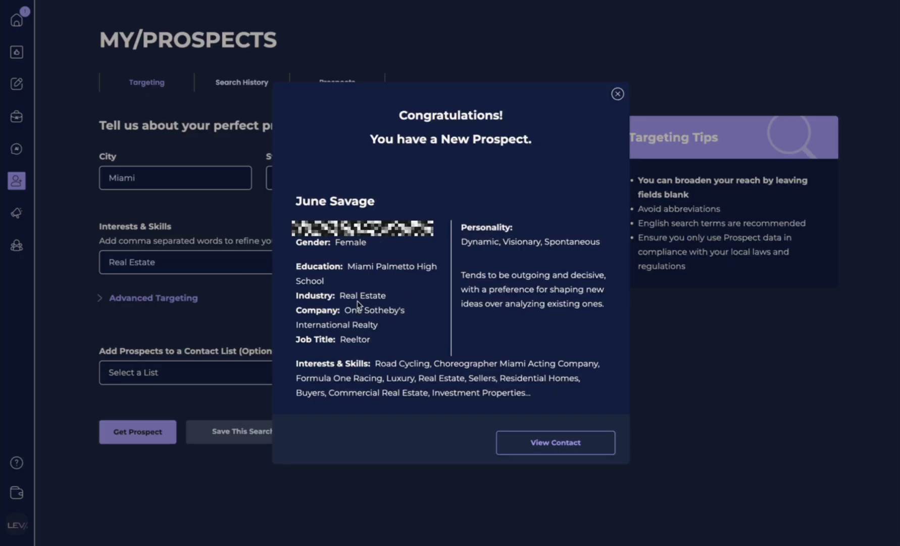
click(556, 443)
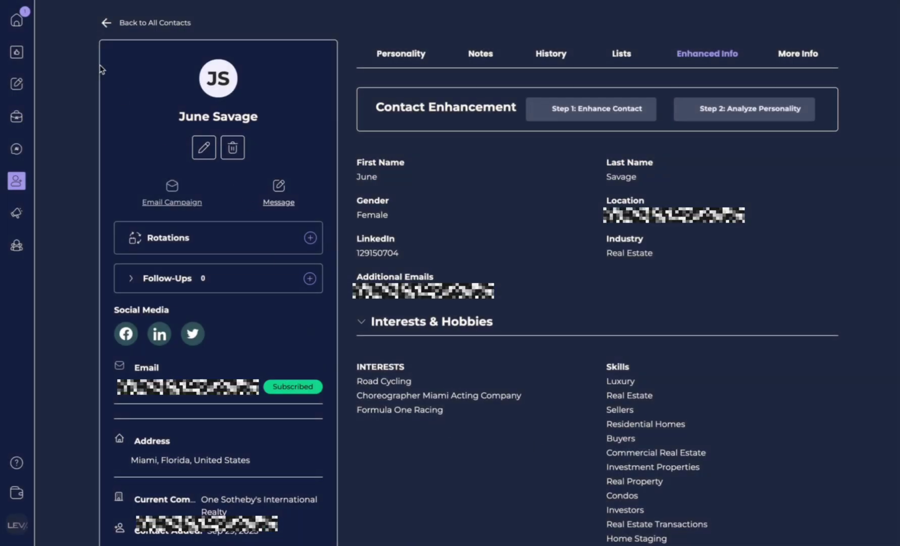
On the Home dashboard, mark both New Prospects notifications done, then return to My Contacts.
click(105, 22)
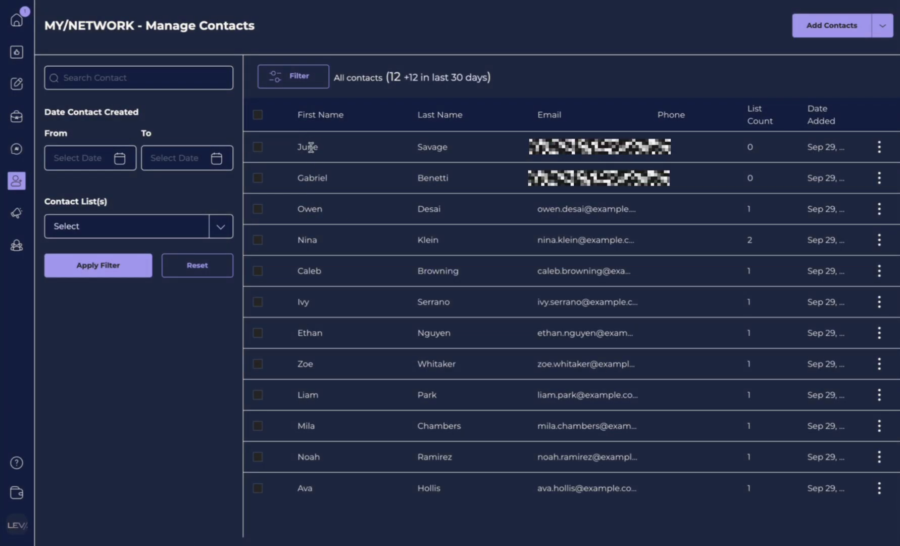
click(16, 24)
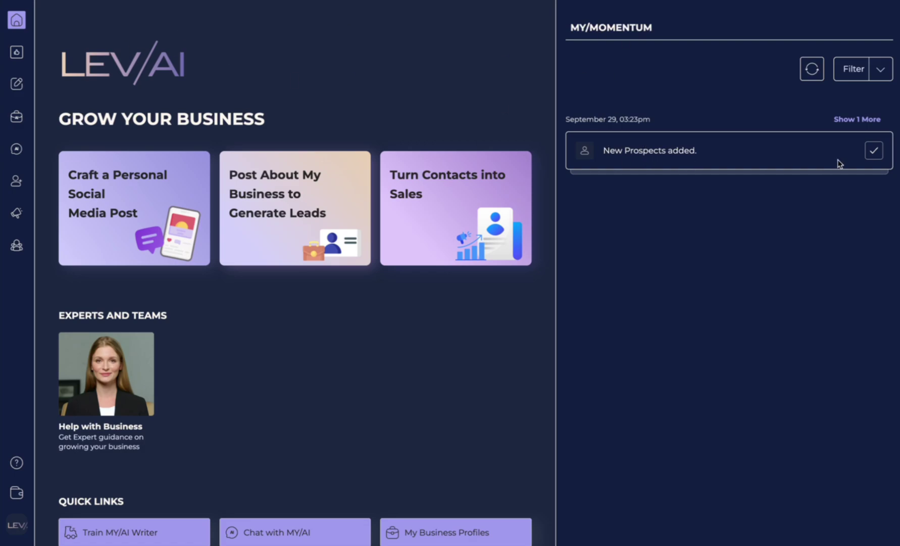
click(858, 119)
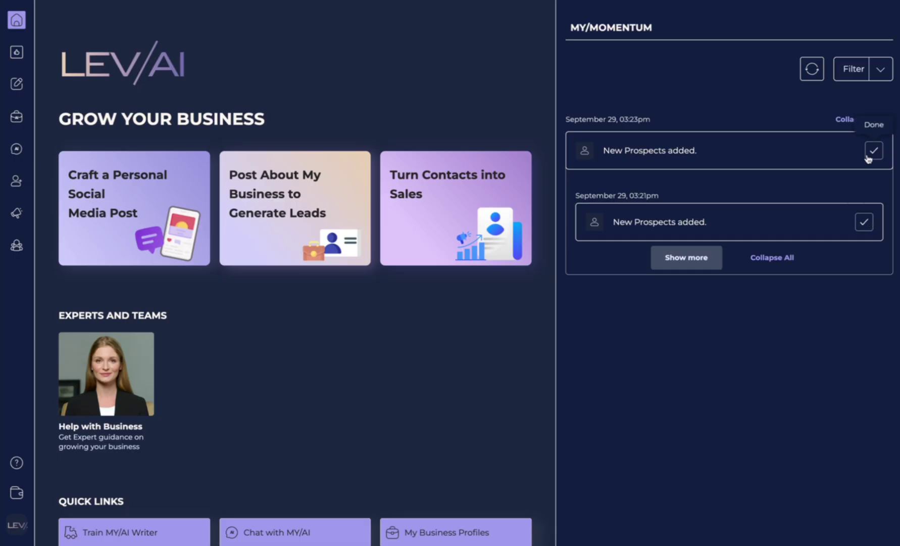
click(873, 150)
click(16, 182)
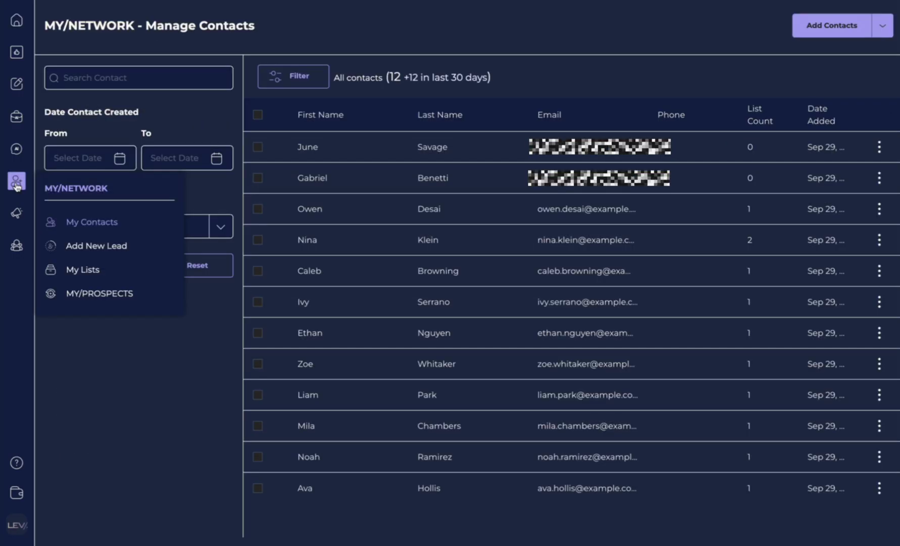